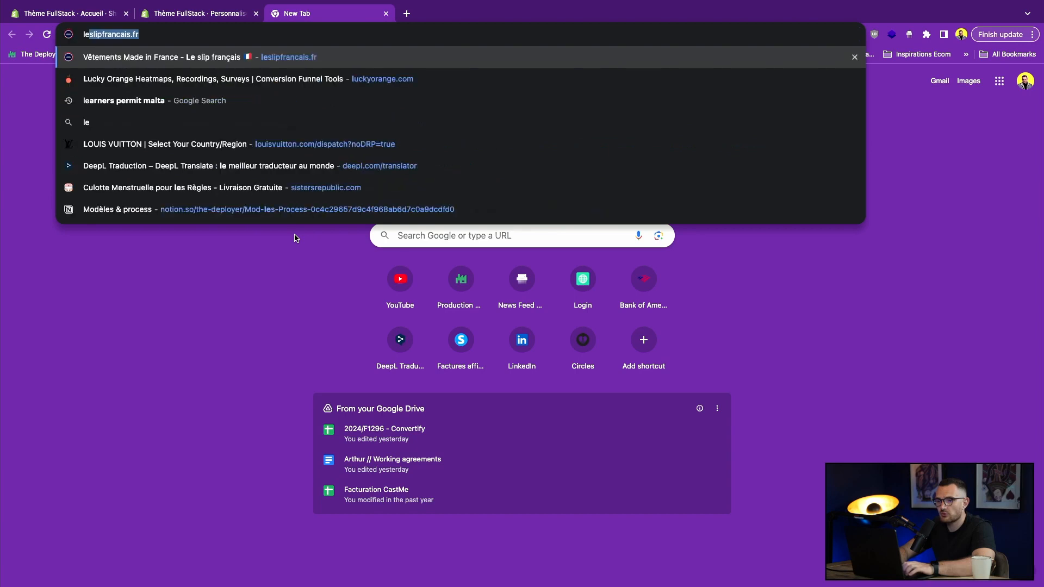
Open leslipfrancais.fr and examine the banner and product grid of its Printemps Été 2024 new collection page.
key(Return)
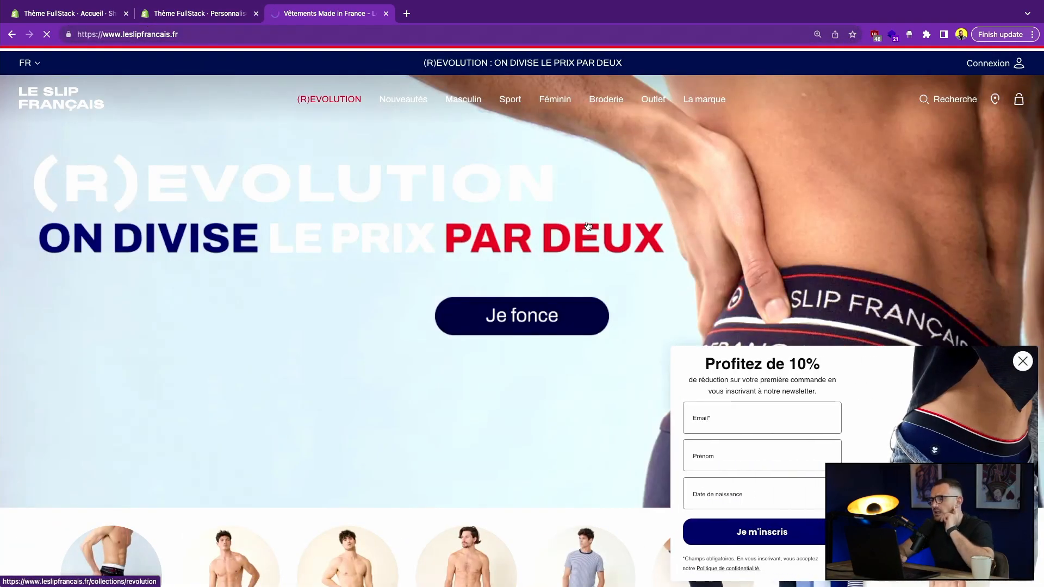
scroll(660, 271, down, 4)
scroll(659, 270, down, 5)
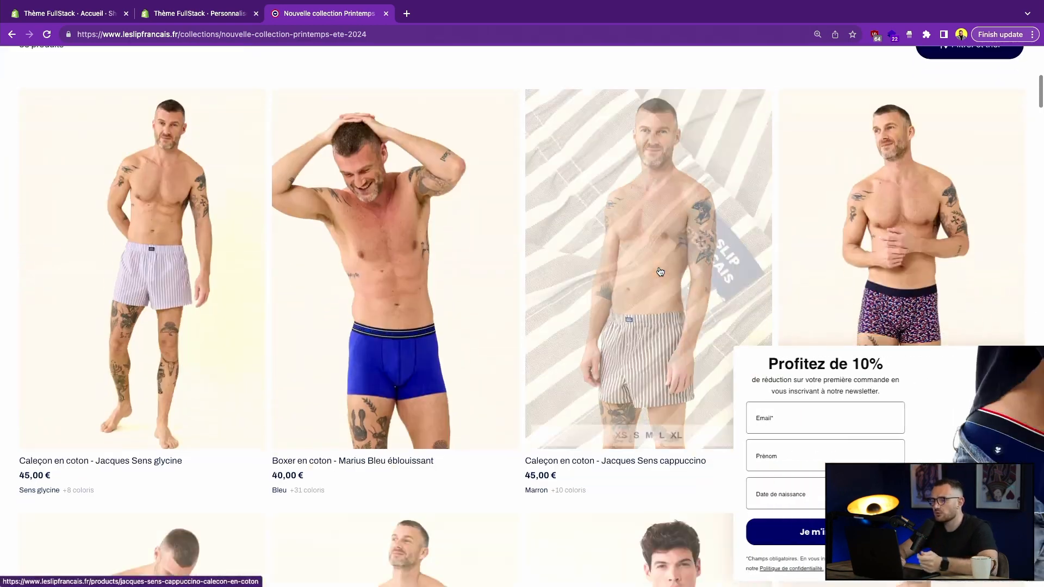
scroll(563, 541, up, 5)
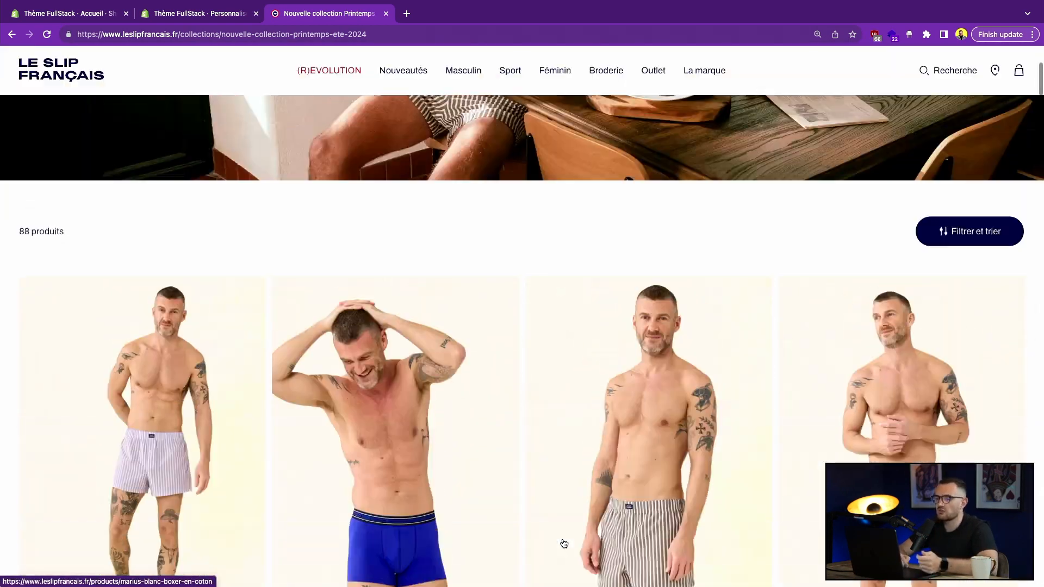
scroll(427, 410, down, 5)
scroll(329, 354, up, 7)
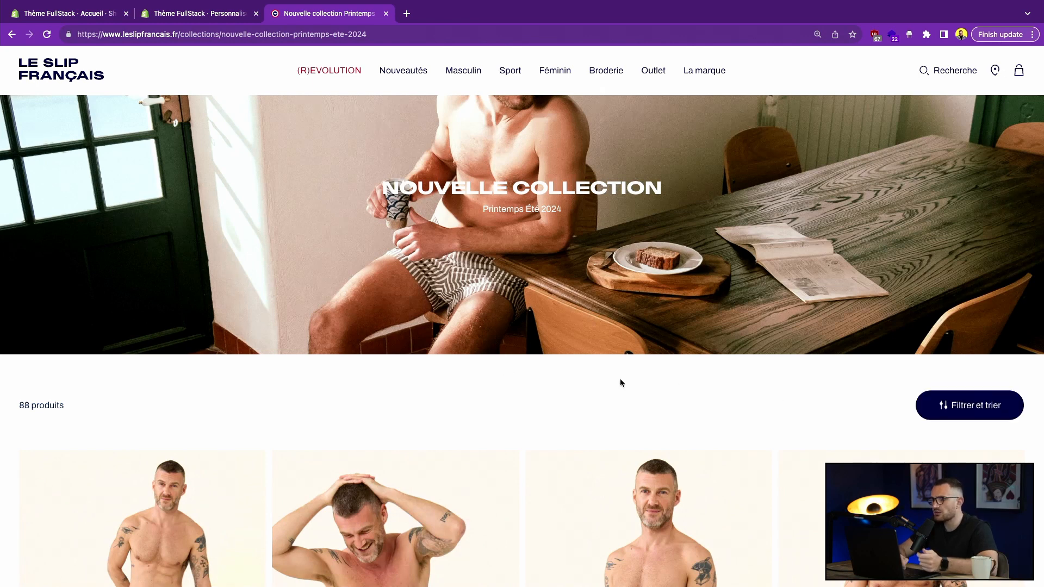
scroll(626, 413, up, 2)
scroll(578, 324, down, 10)
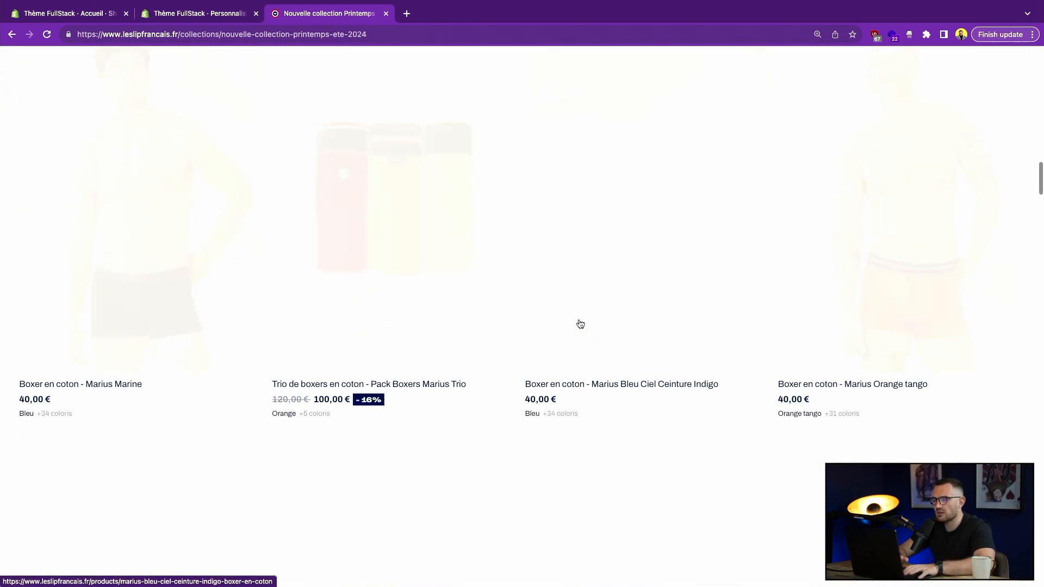
scroll(578, 324, up, 10)
scroll(491, 264, up, 3)
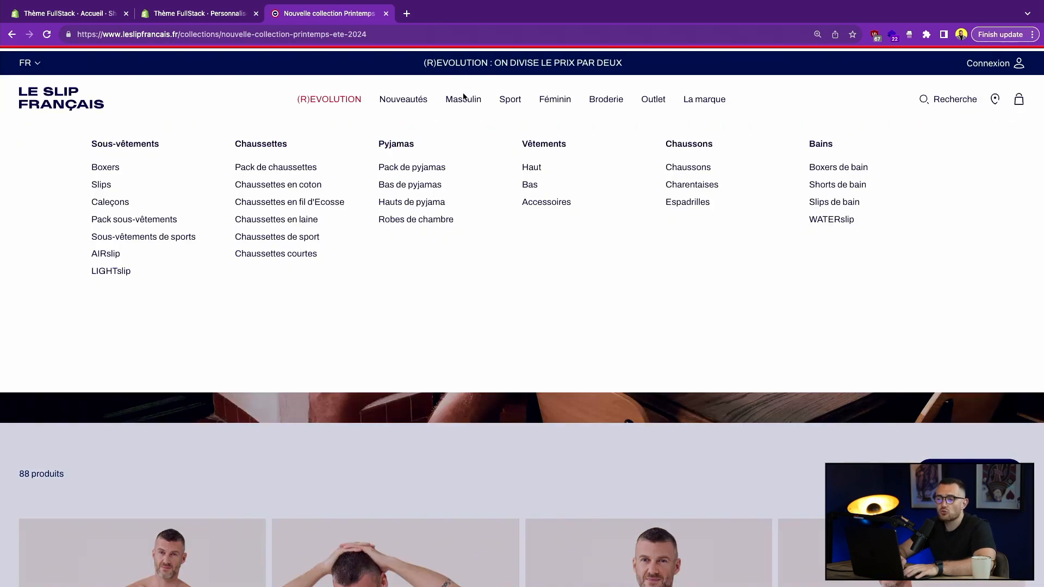
Open the Masculin collection of the store and look through its products.
click(463, 99)
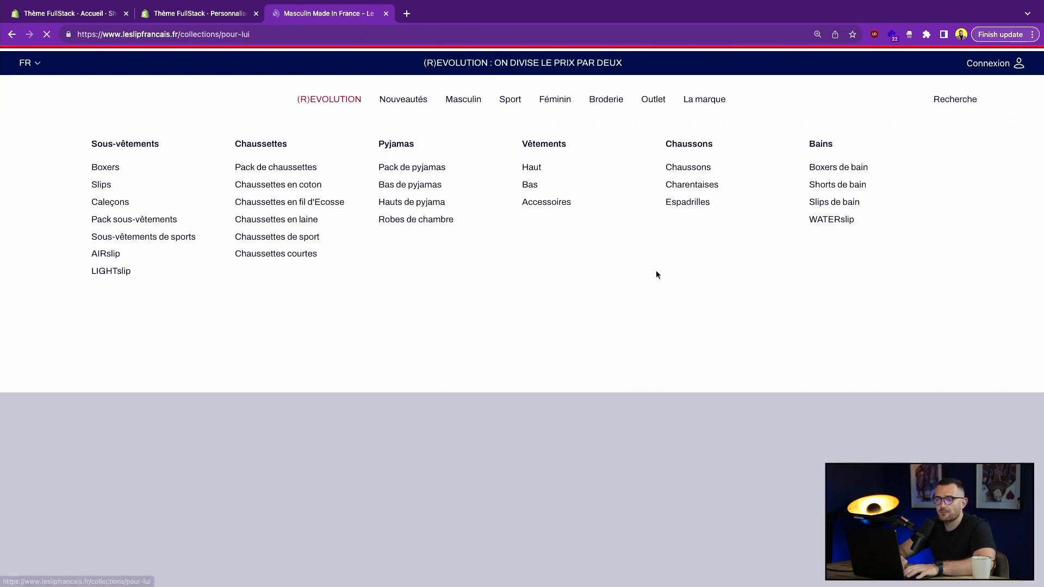
scroll(656, 261, down, 5)
scroll(656, 247, down, 5)
scroll(598, 294, up, 10)
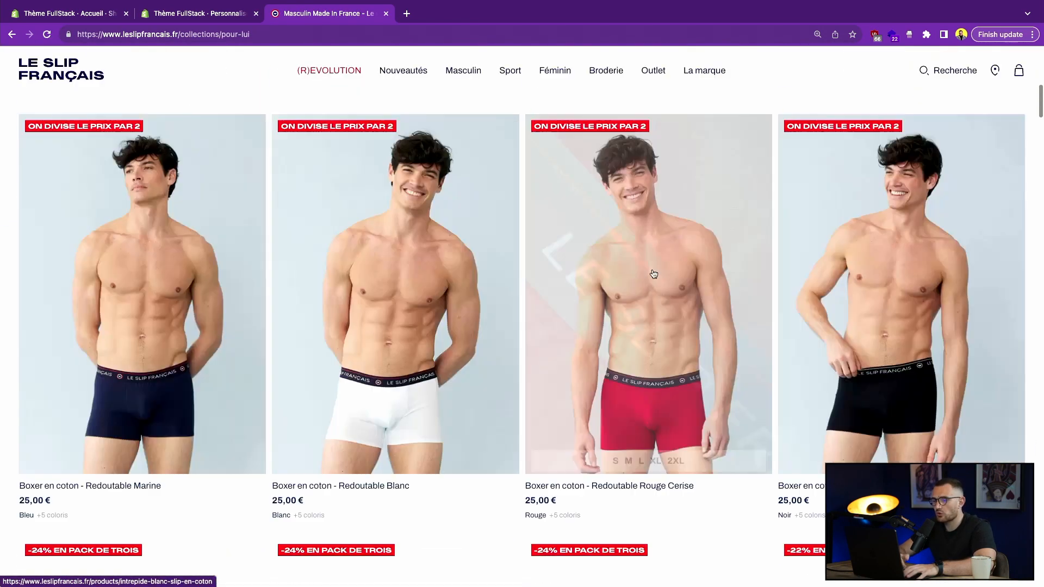
Switch to the Shopify admin and start creating a new product collection.
key(super+1)
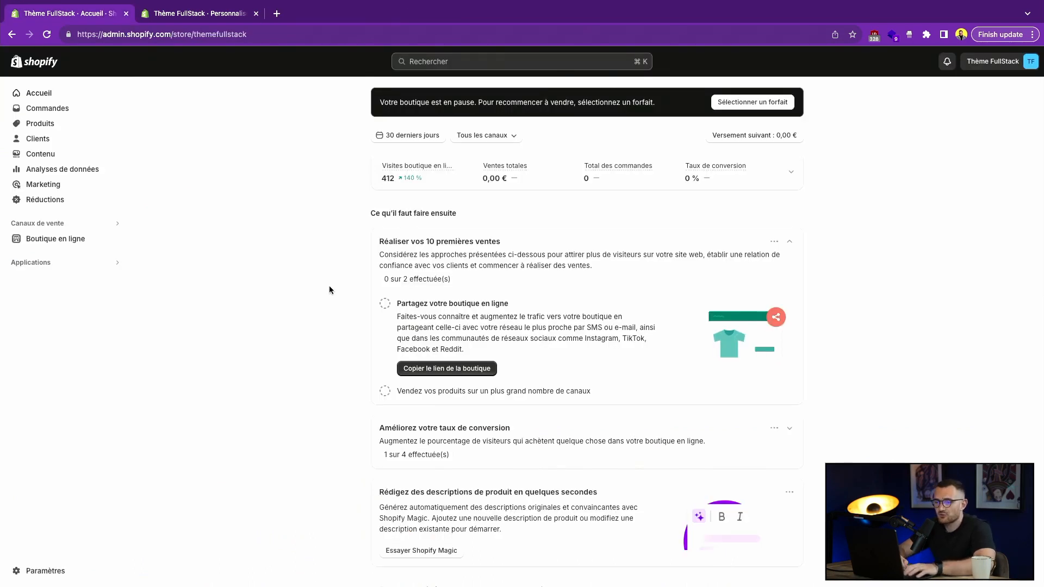
click(95, 124)
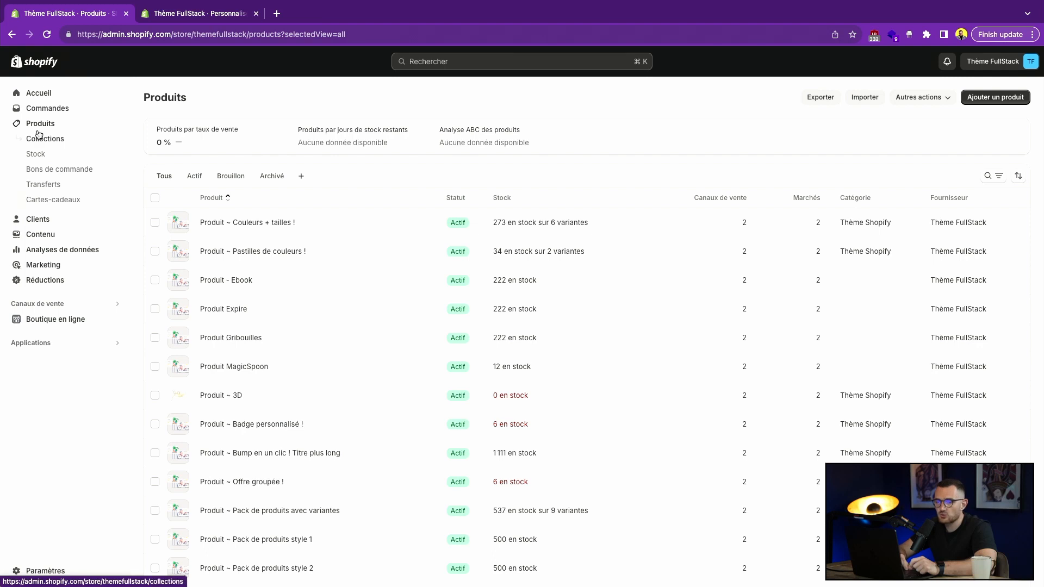
key(super+plus)
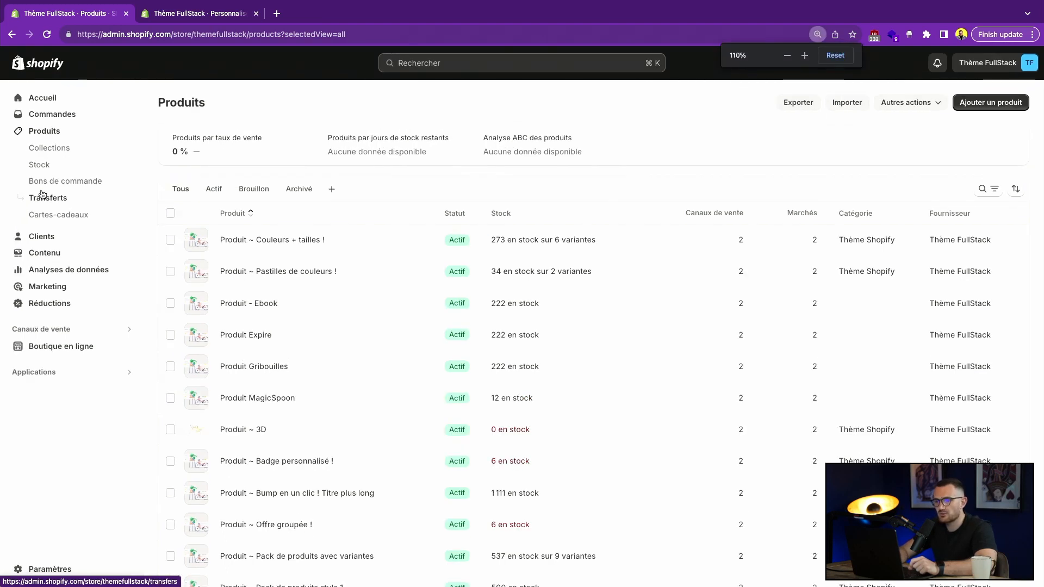
click(75, 150)
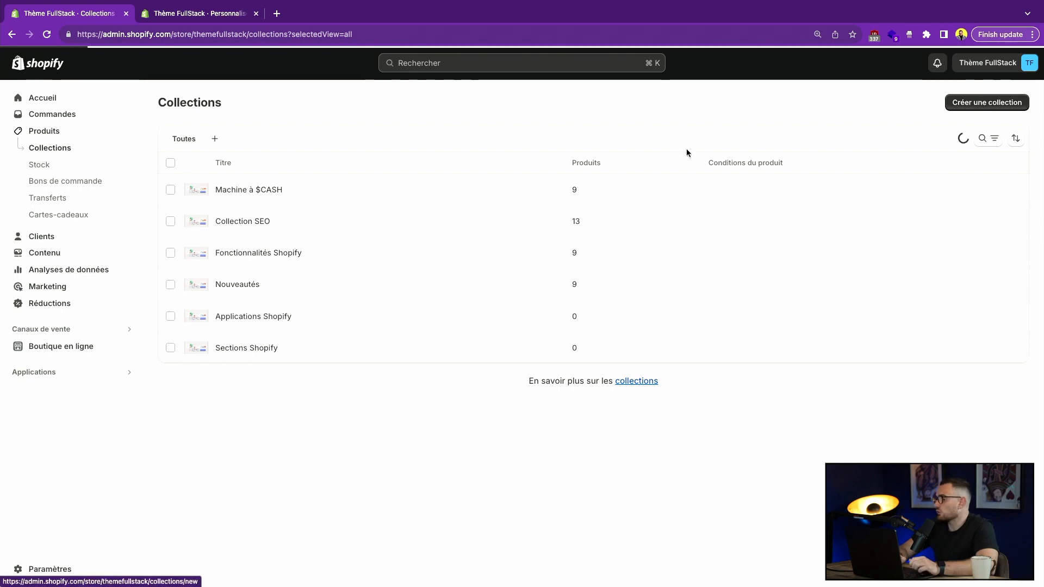
Title the new collection "Collection de mon choix".
click(403, 156)
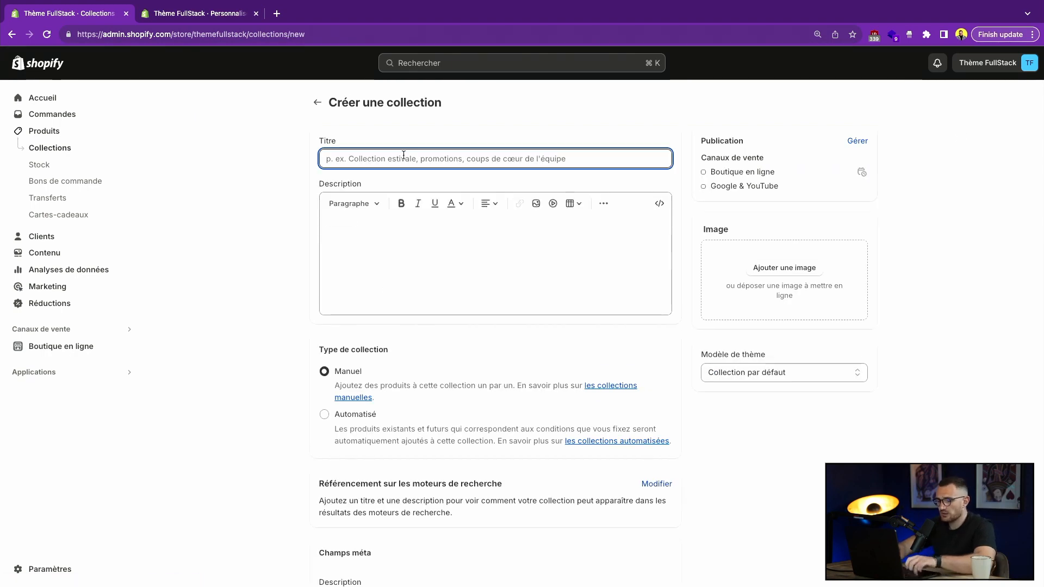
text(Collection de.)
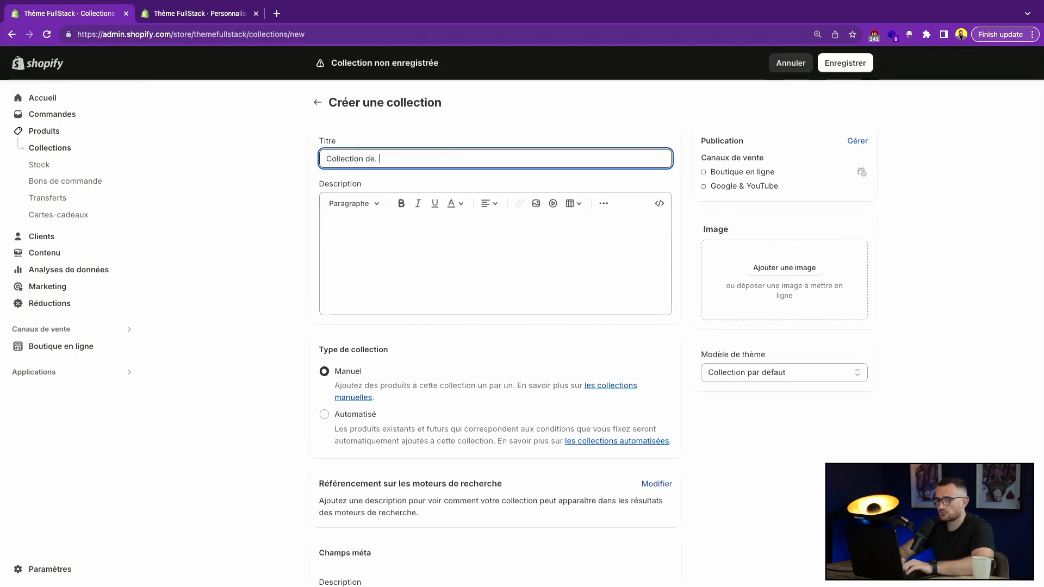
key(BackSpace)
key(BackSpace)
text(mon choix)
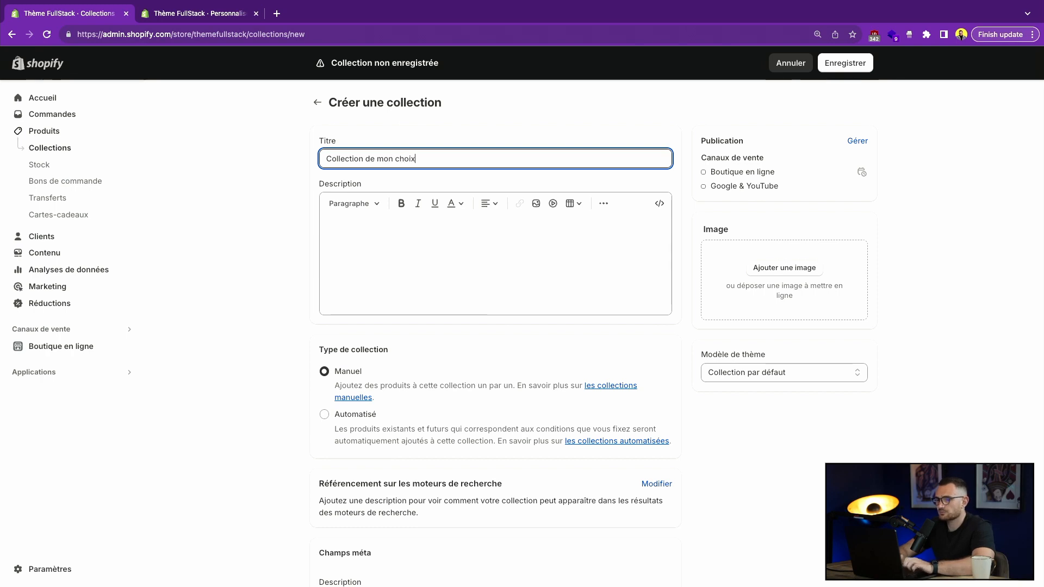
click(246, 238)
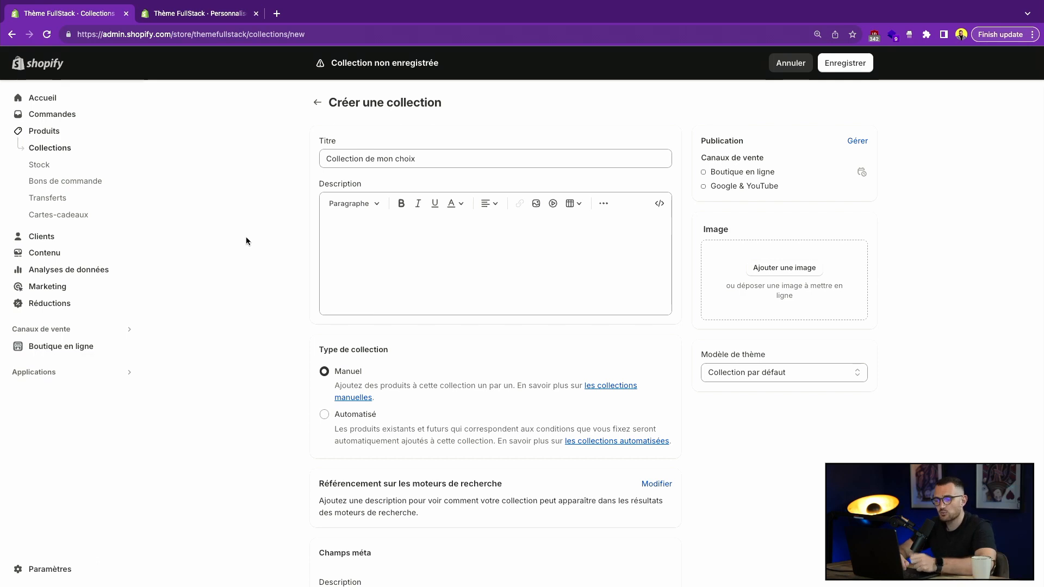
triple_click(345, 159)
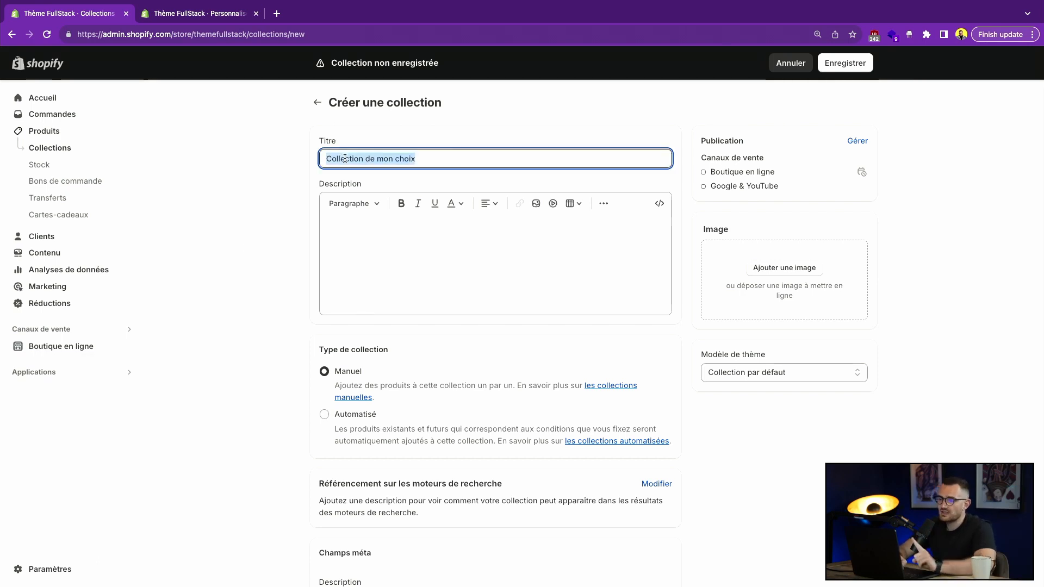
click(302, 216)
Open the collection's search engine listing for editing and examine its URL handle (Ancre).
scroll(243, 280, down, 2)
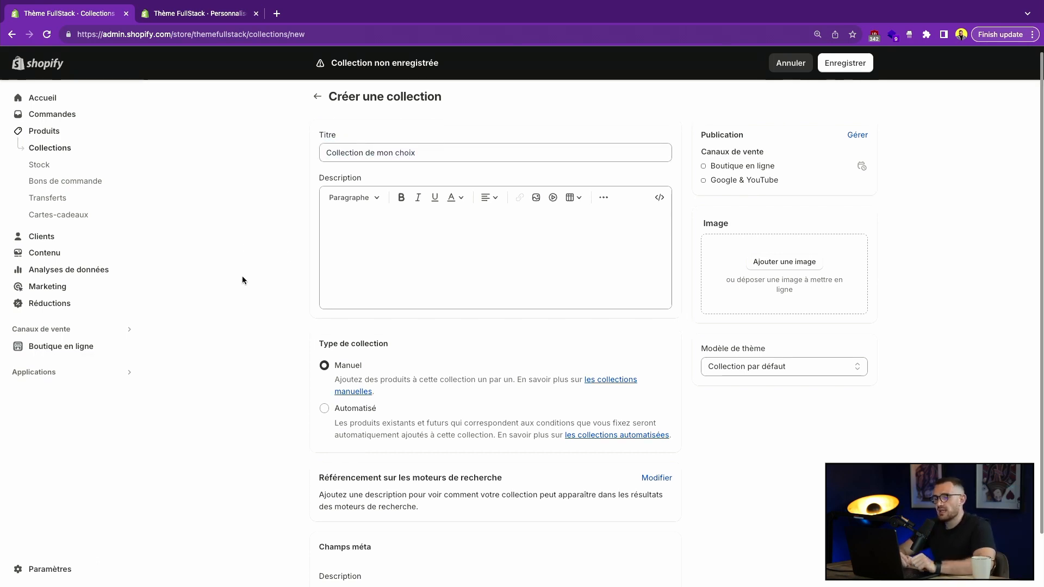
click(657, 420)
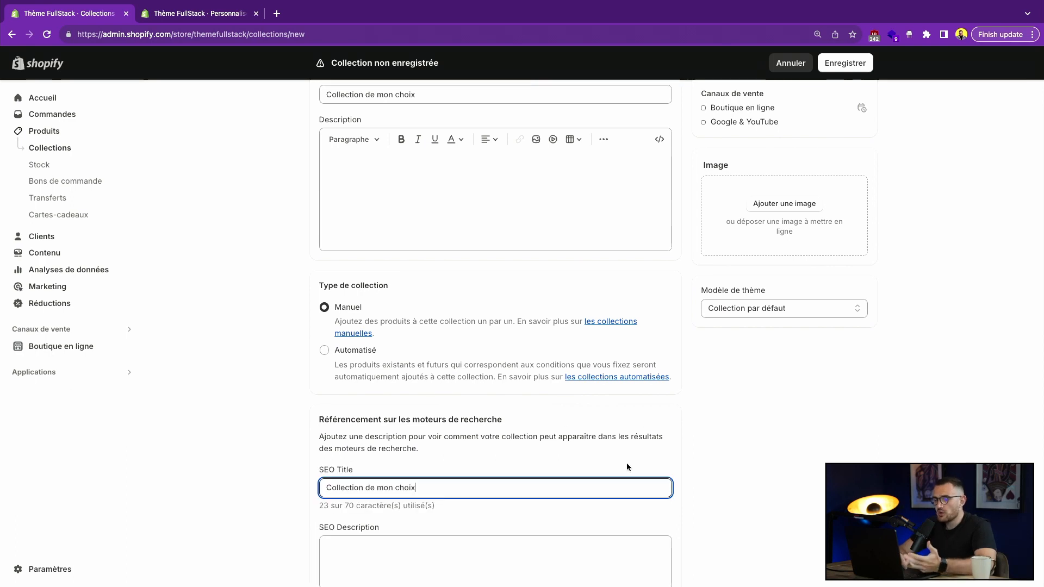
scroll(626, 467, down, 4)
click(536, 442)
triple_click(536, 442)
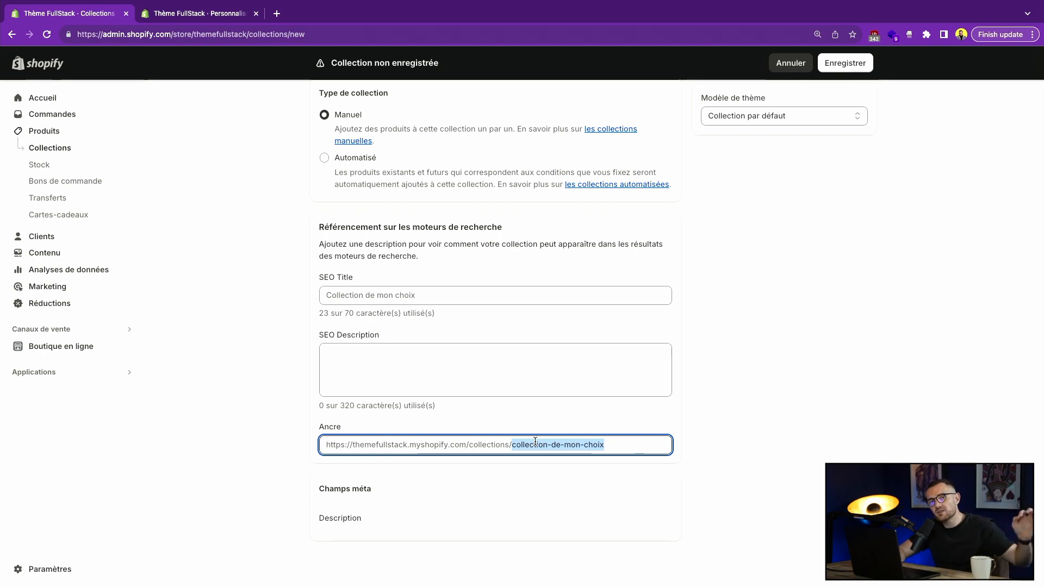
click(197, 376)
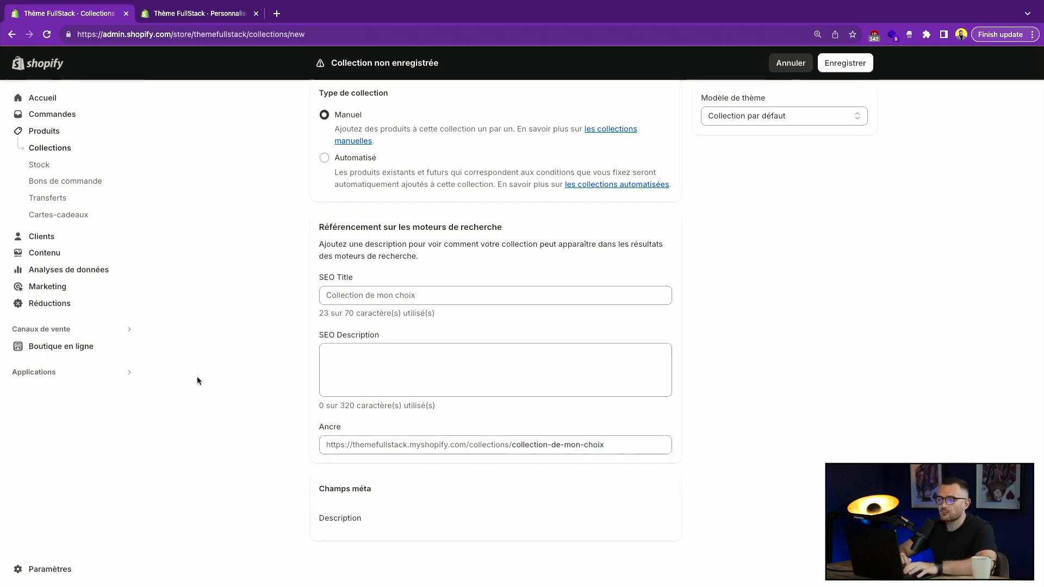
Examine the SEO title and SEO description fields and the rest of the search engine listing section.
drag(325, 292, 478, 293)
click(487, 292)
click(298, 278)
drag(298, 277, 408, 295)
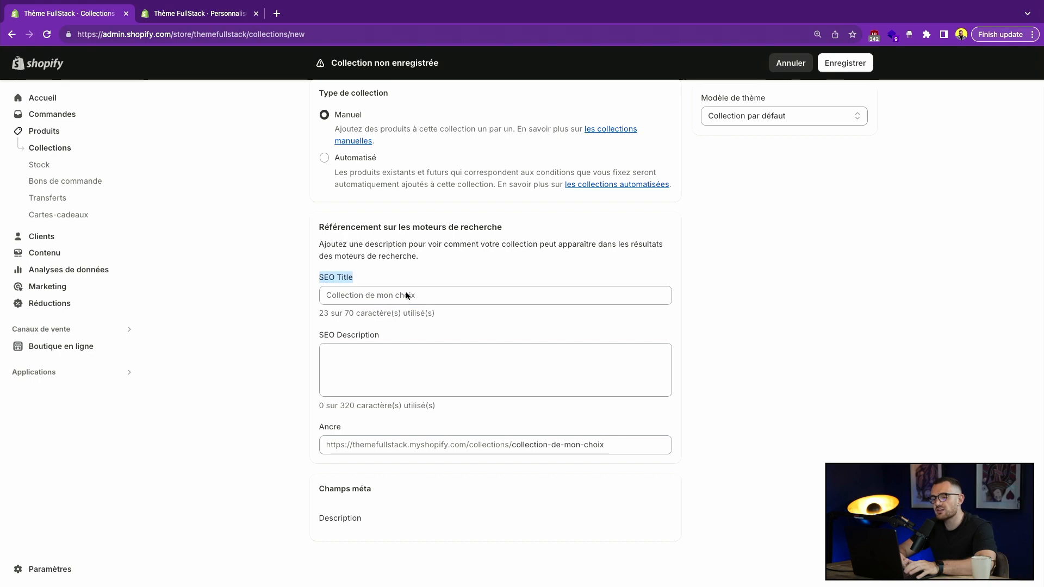
click(439, 346)
triple_click(407, 337)
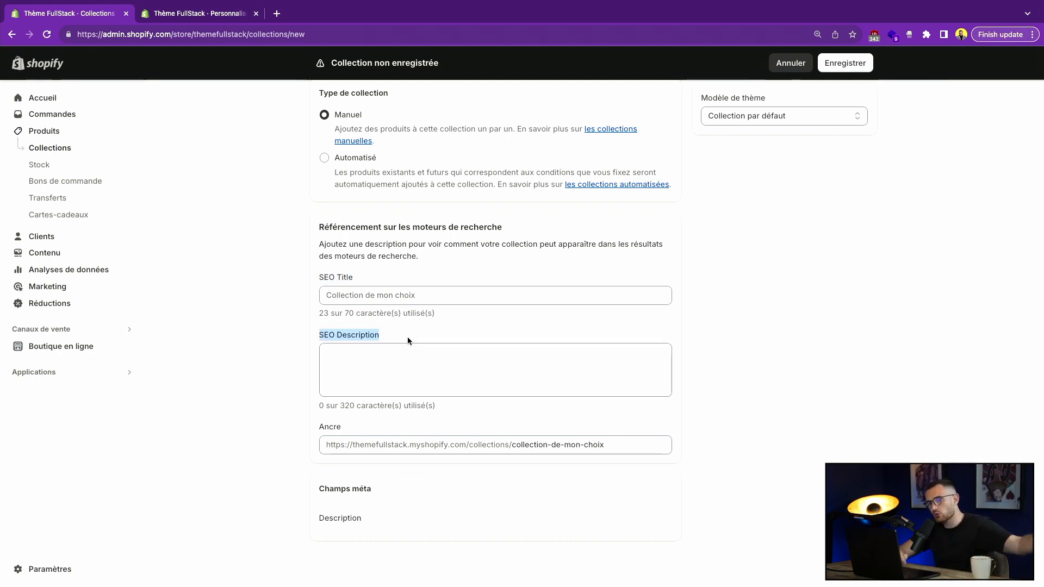
click(407, 337)
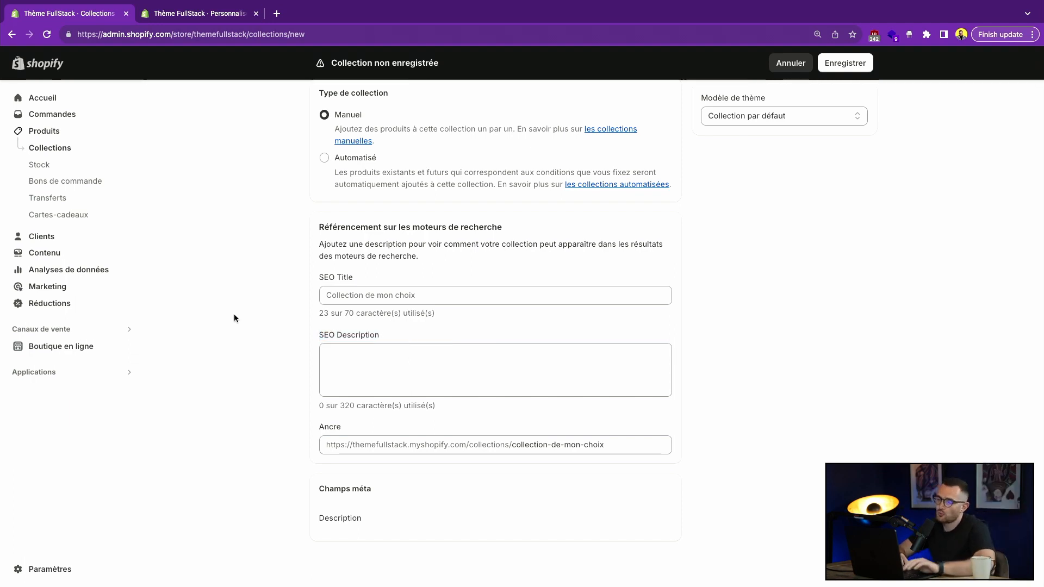
drag(296, 244, 680, 461)
click(683, 442)
click(262, 233)
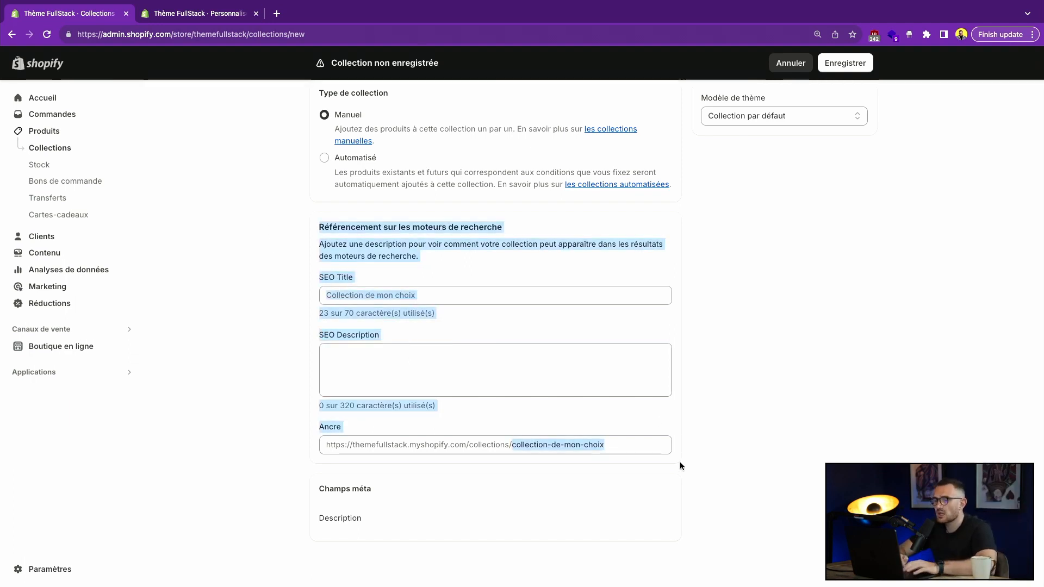
click(742, 461)
drag(548, 445, 223, 207)
drag(286, 224, 626, 425)
click(644, 434)
scroll(644, 434, up, 1)
scroll(644, 435, up, 5)
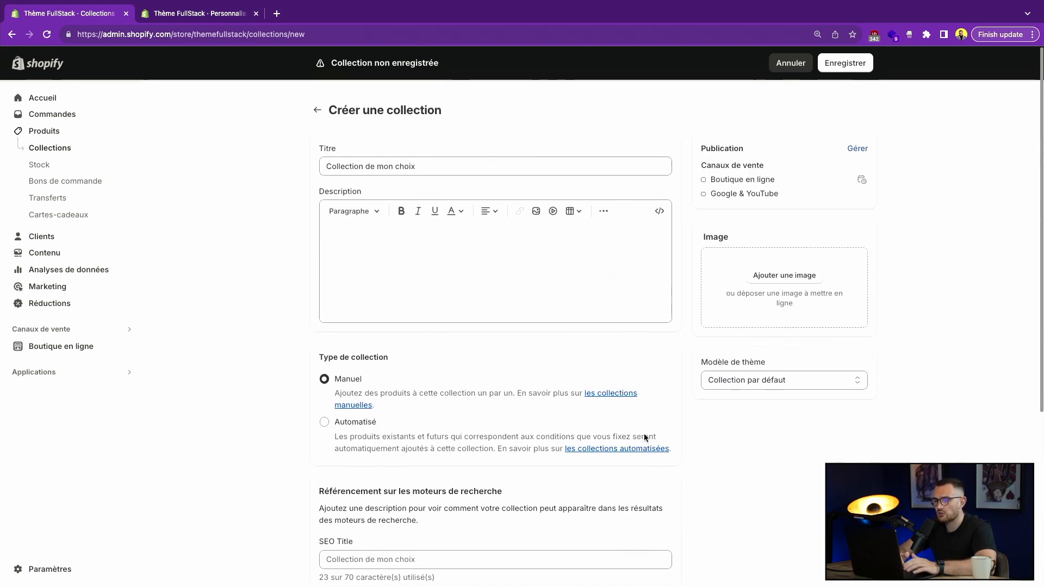
Look over the collection's description and image fields.
click(425, 272)
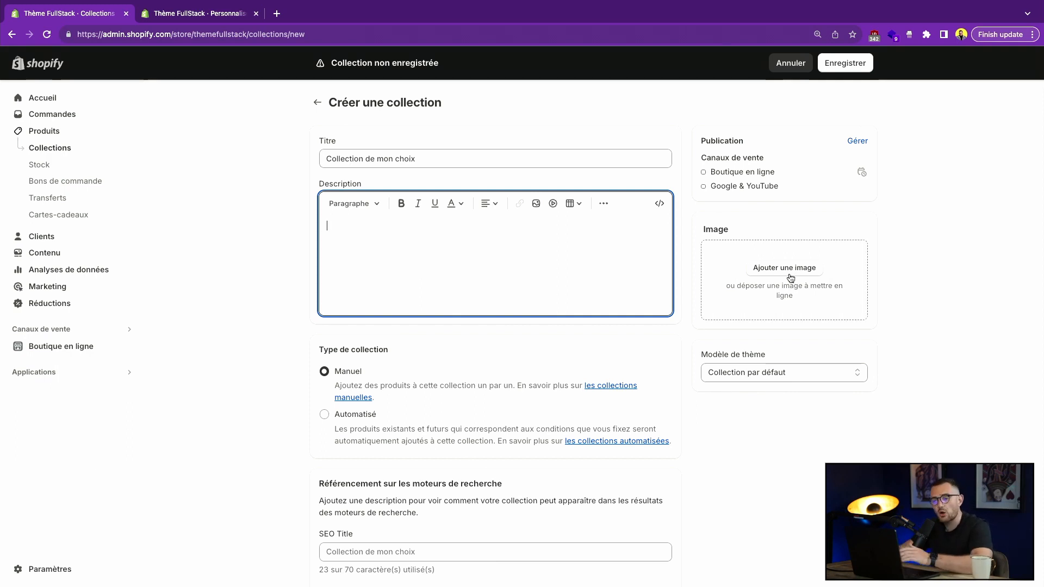
click(229, 387)
scroll(376, 359, down, 2)
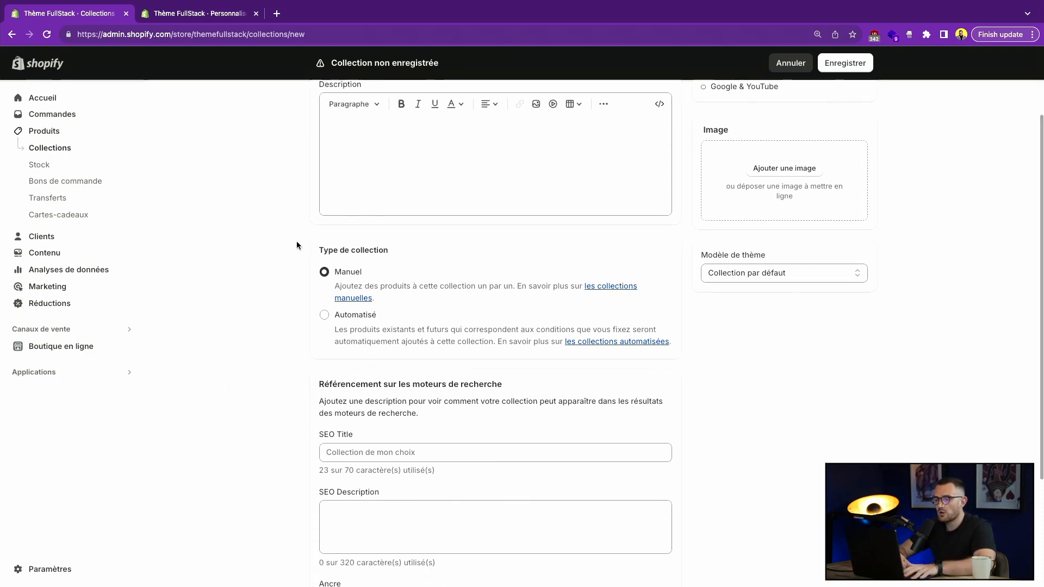
Try the automated collection type and look through the product attributes available for its conditions.
drag(298, 245, 476, 284)
click(474, 285)
click(342, 314)
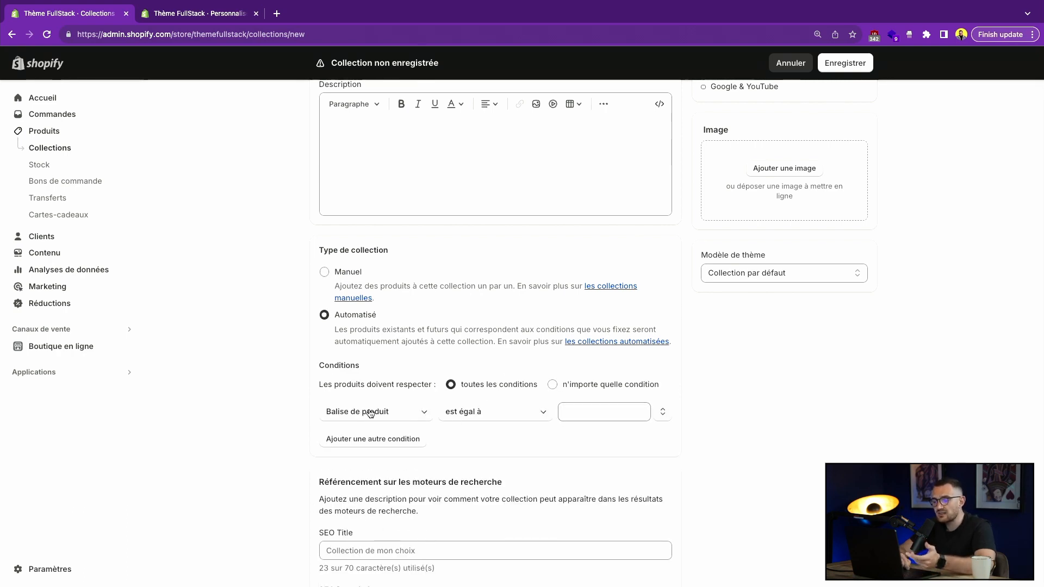
click(416, 412)
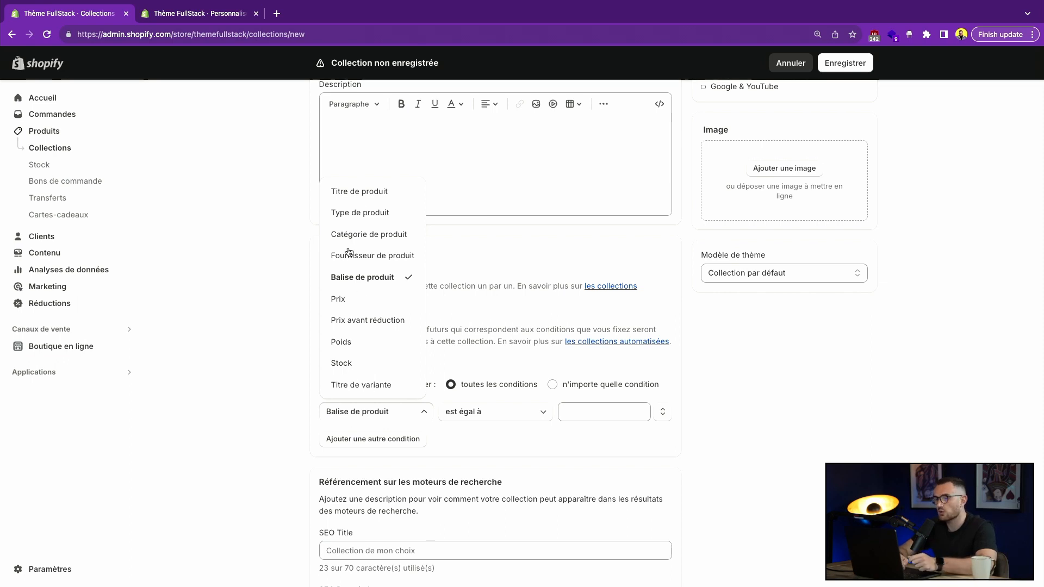
click(565, 306)
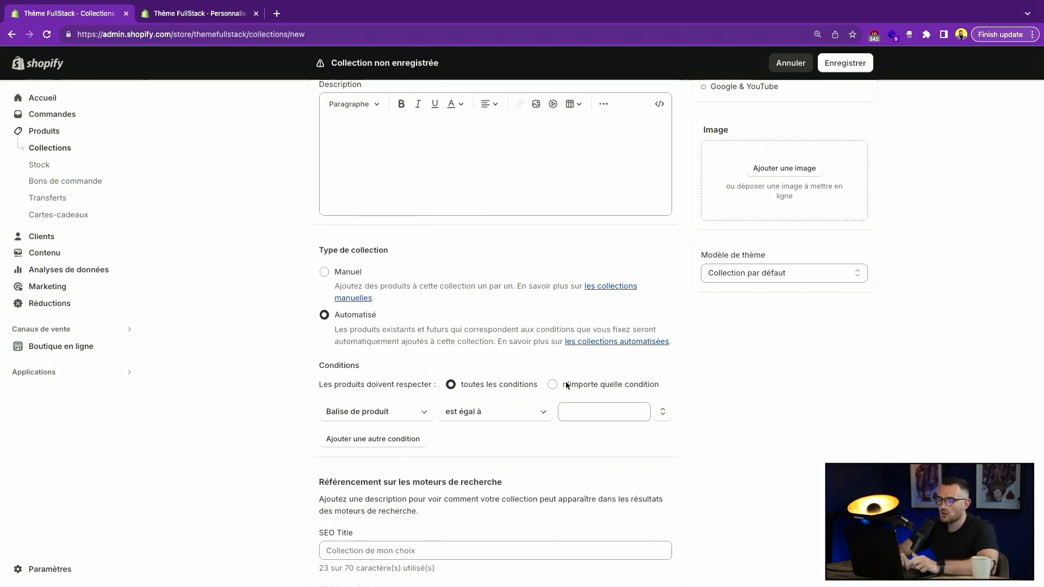
Set the collection type to manual (Manuel) and save the collection.
click(346, 274)
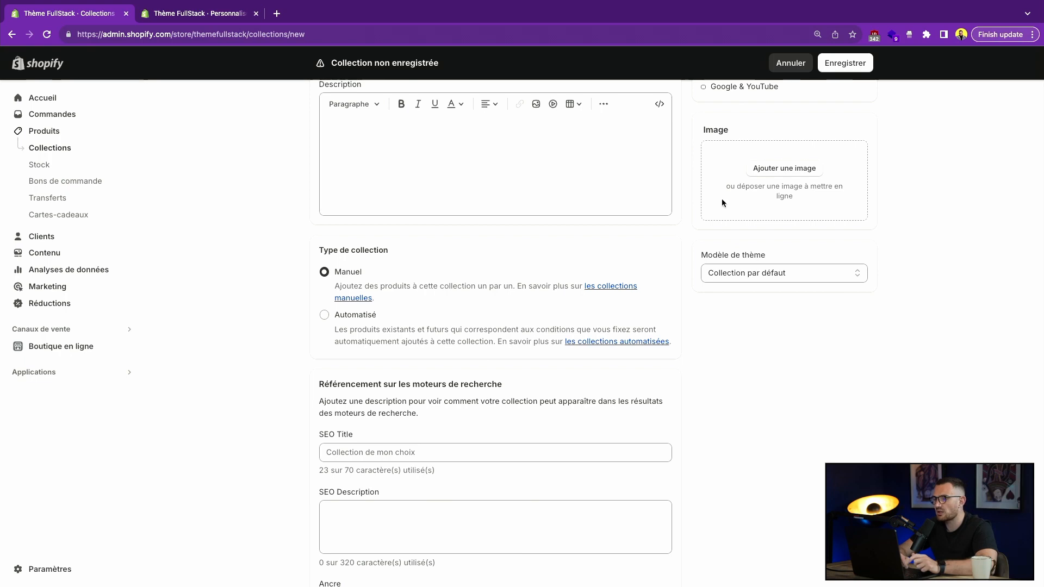
click(858, 65)
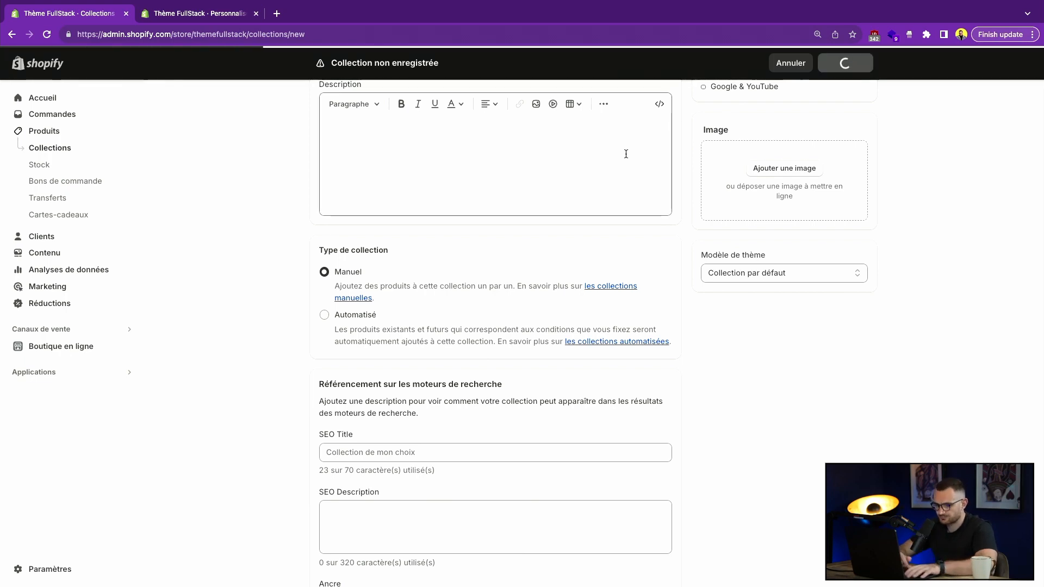
Add the products Produit Expire, Produit Gribouilles and Produit MagicSpoon to the collection.
scroll(260, 409, down, 3)
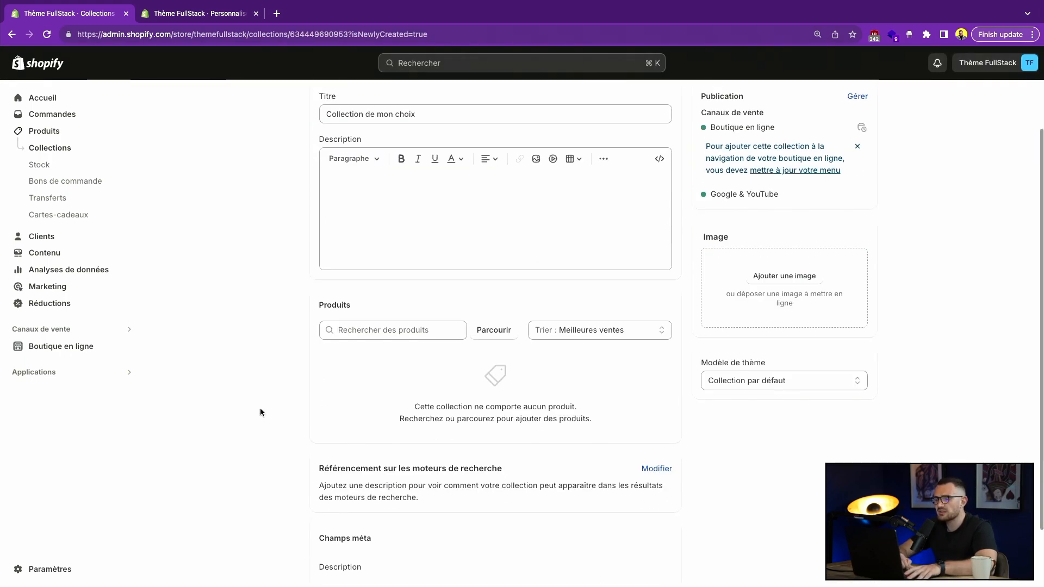
click(494, 325)
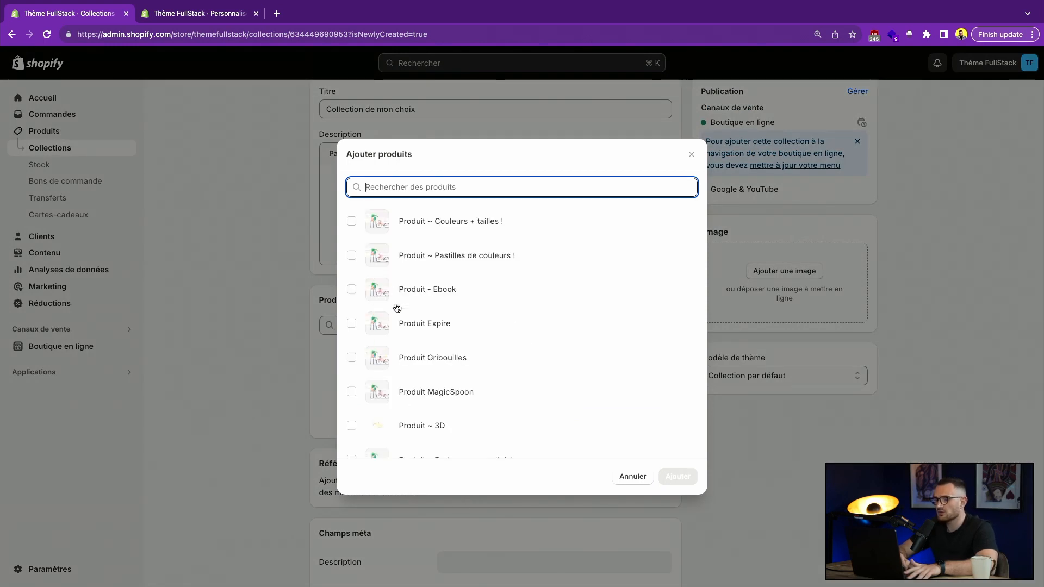
click(379, 329)
click(669, 481)
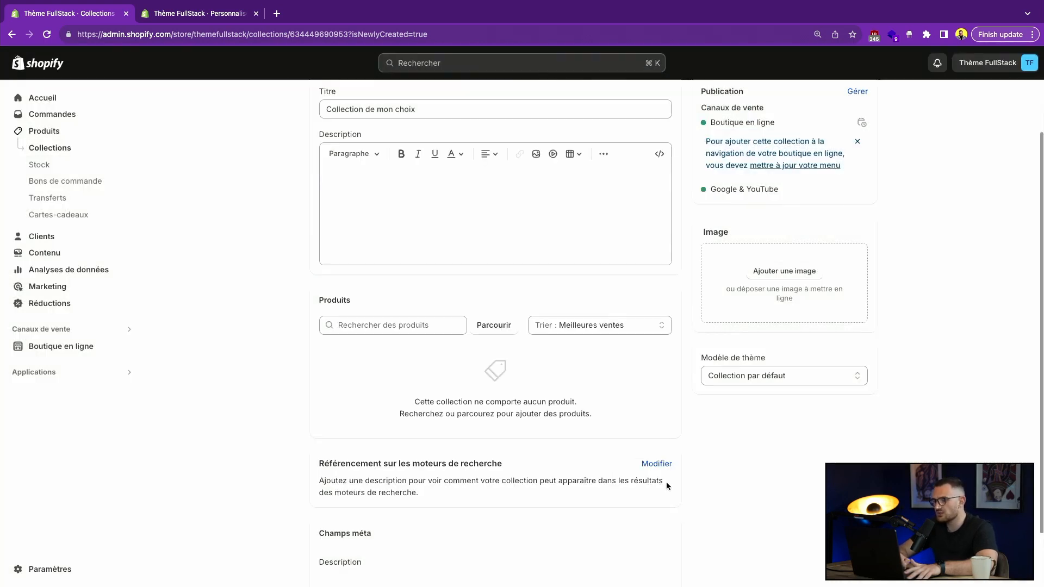
Set the collection's product sorting to manual (Manuellement) and move Produit Gribouilles to first place.
click(595, 326)
click(593, 413)
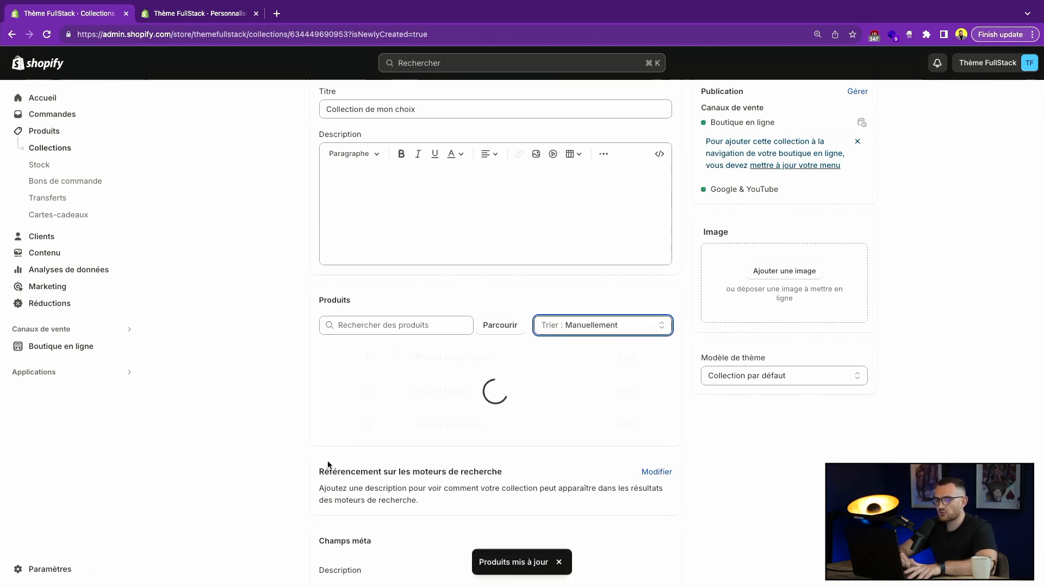
drag(325, 425, 325, 356)
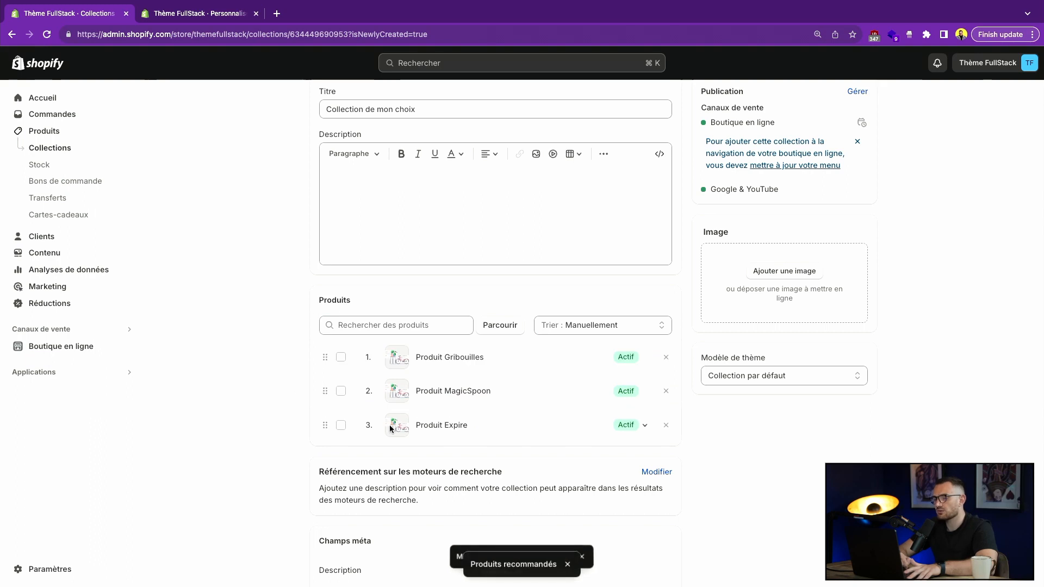
Look over the collection's description, image, metafields (Champs méta) and theme template settings.
scroll(262, 375, up, 3)
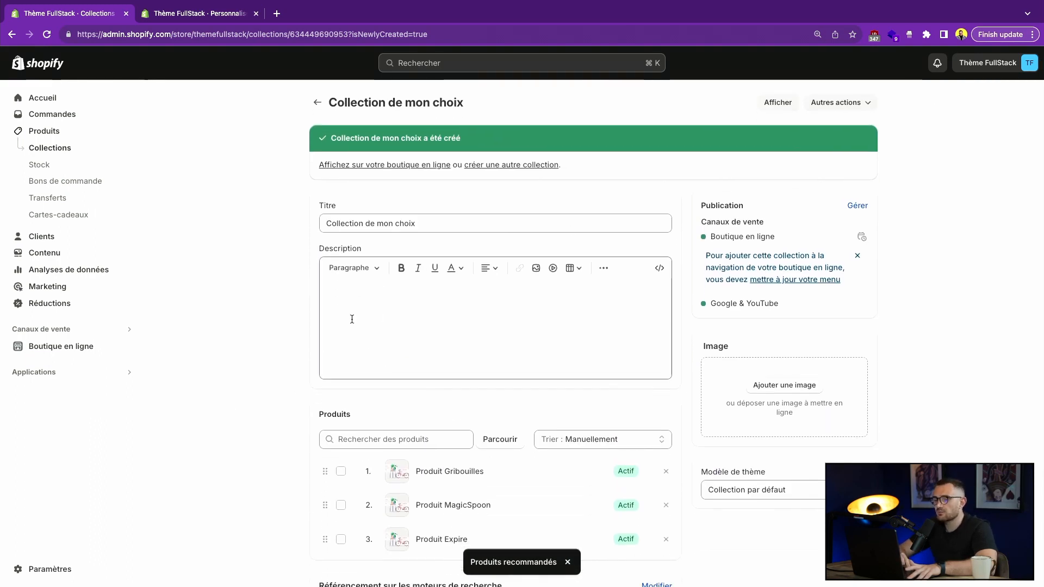
click(379, 317)
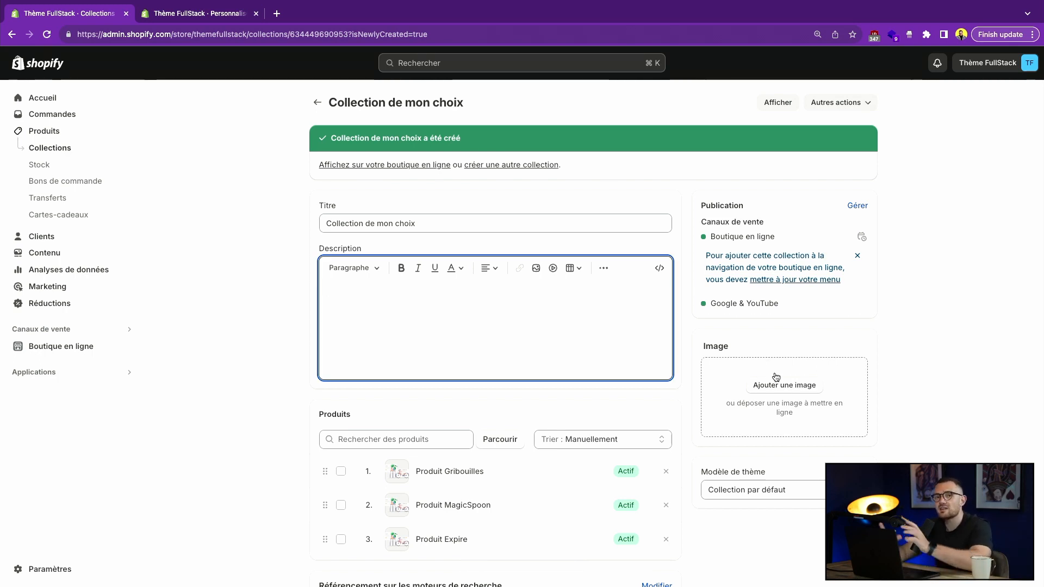
scroll(249, 294, down, 5)
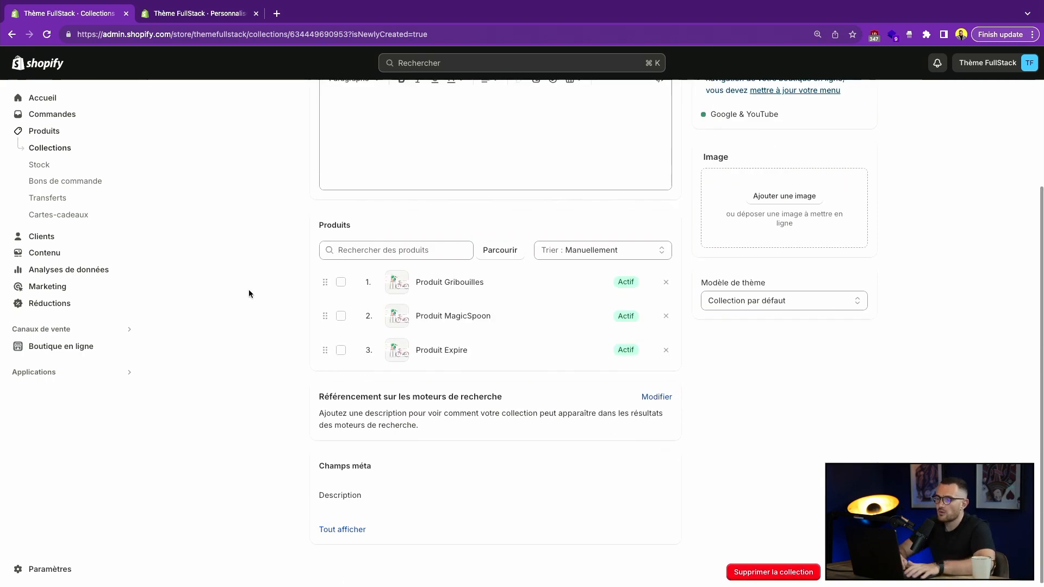
scroll(249, 294, up, 4)
scroll(249, 294, down, 4)
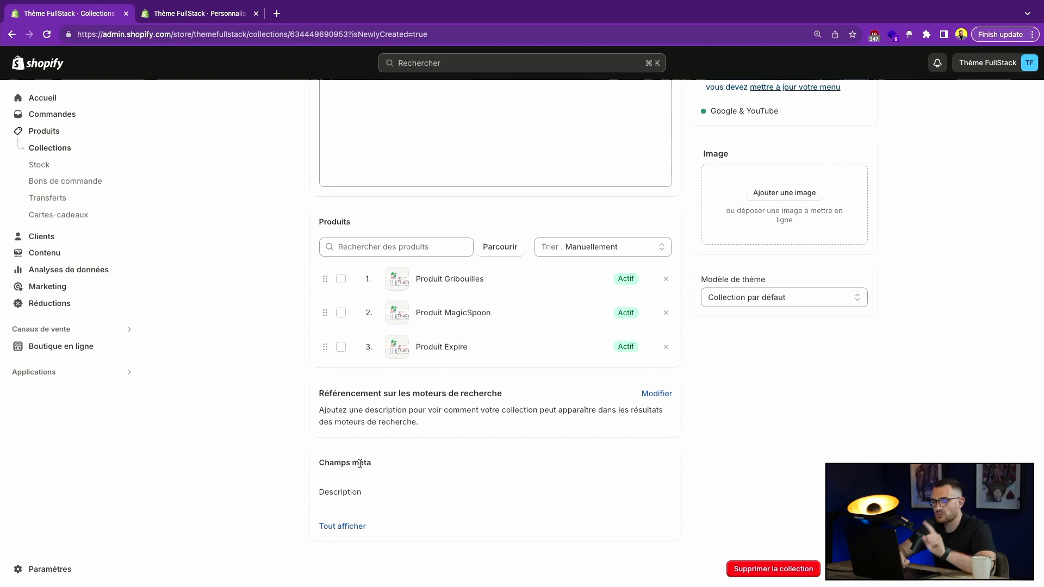
drag(292, 456, 331, 496)
click(465, 568)
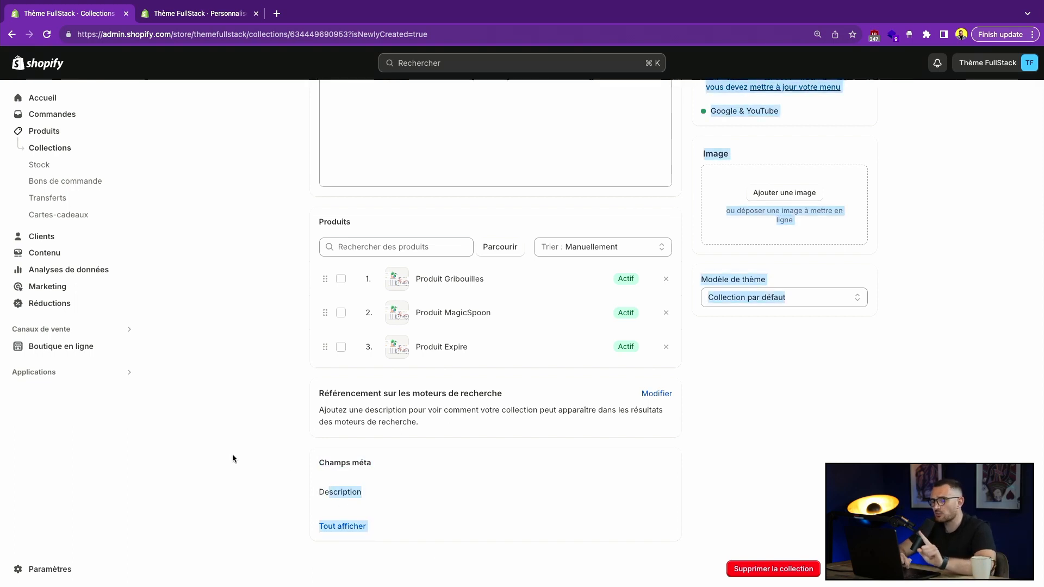
click(233, 456)
drag(888, 386, 707, 282)
click(759, 387)
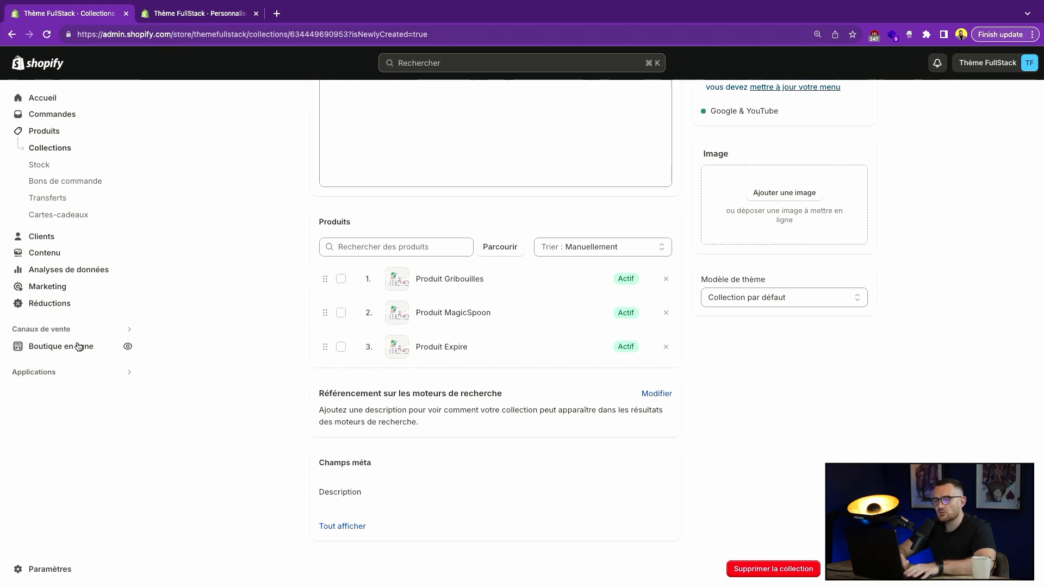
Switch to the theme editor and check which collection templates are available.
key(ctrl+Tab)
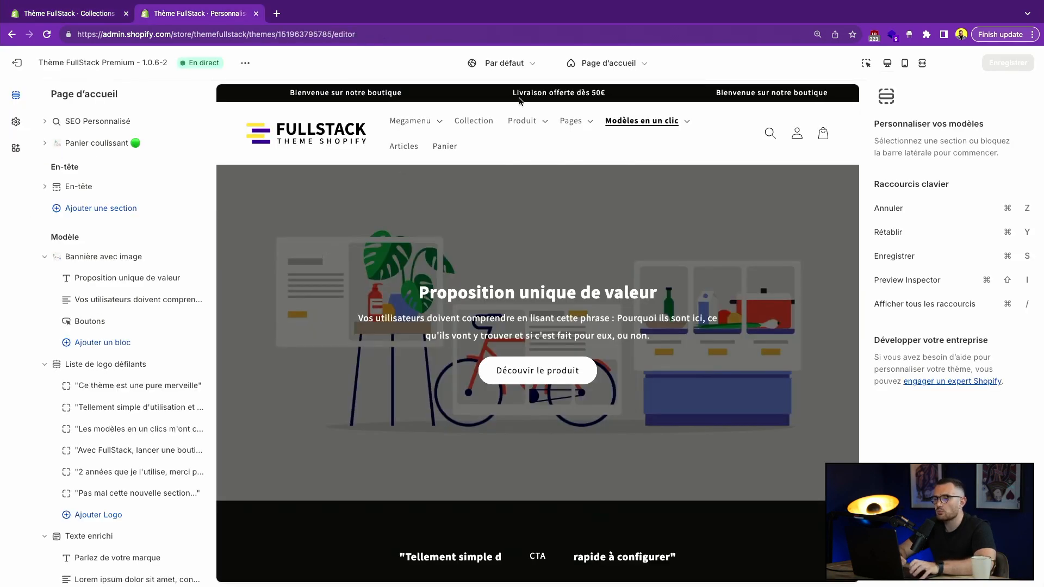
click(603, 63)
click(595, 173)
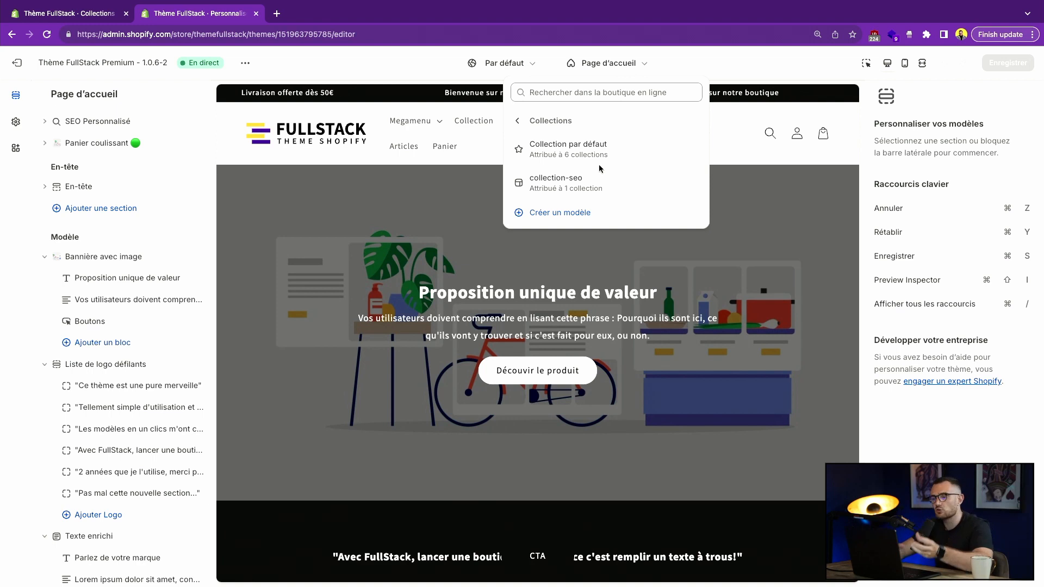
click(479, 157)
Return to the collection in the admin and look over its metafields section.
key(ctrl+shift+Tab)
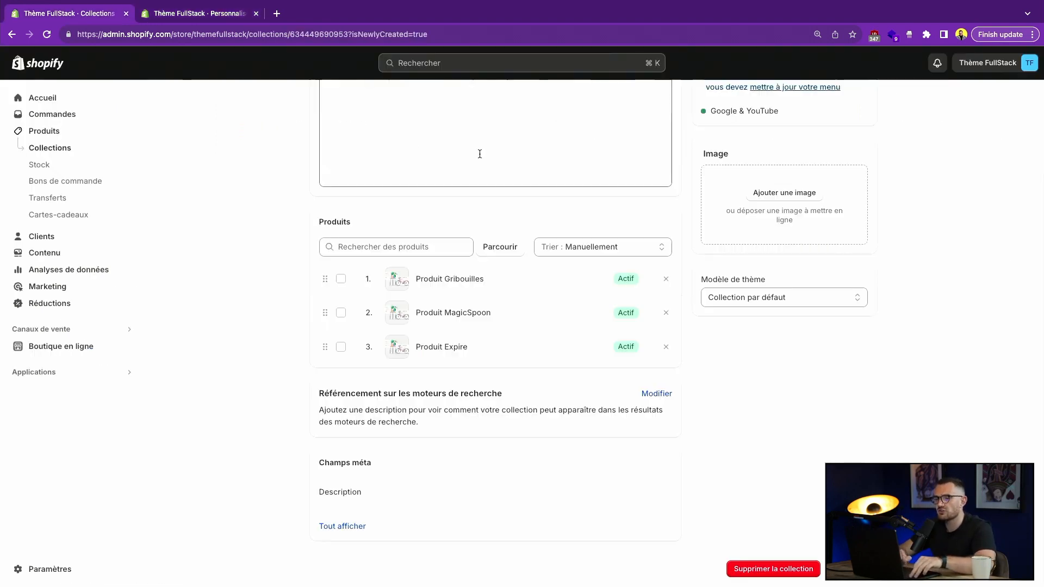
drag(457, 460, 530, 561)
click(530, 561)
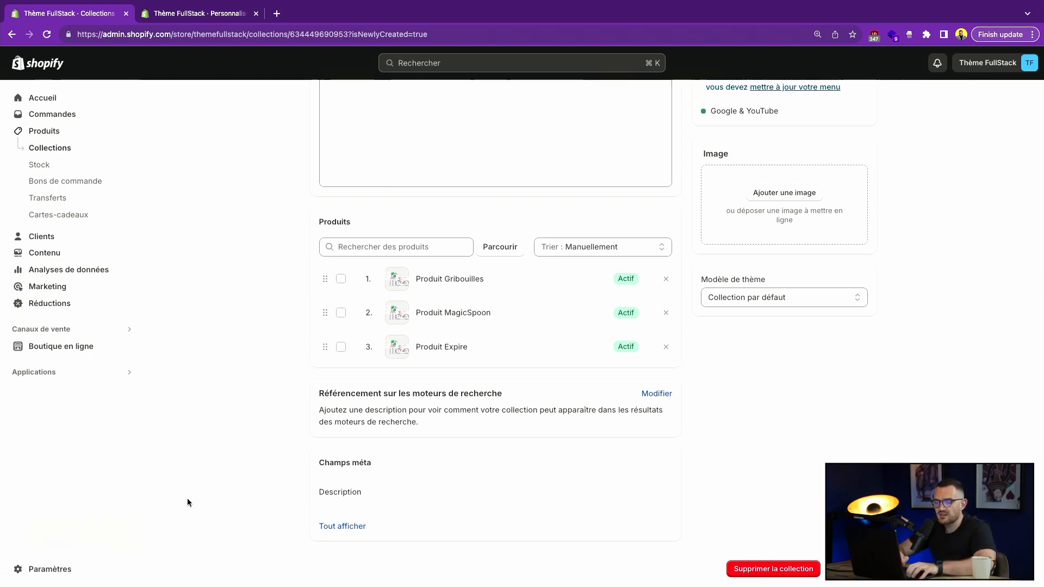
scroll(244, 474, up, 4)
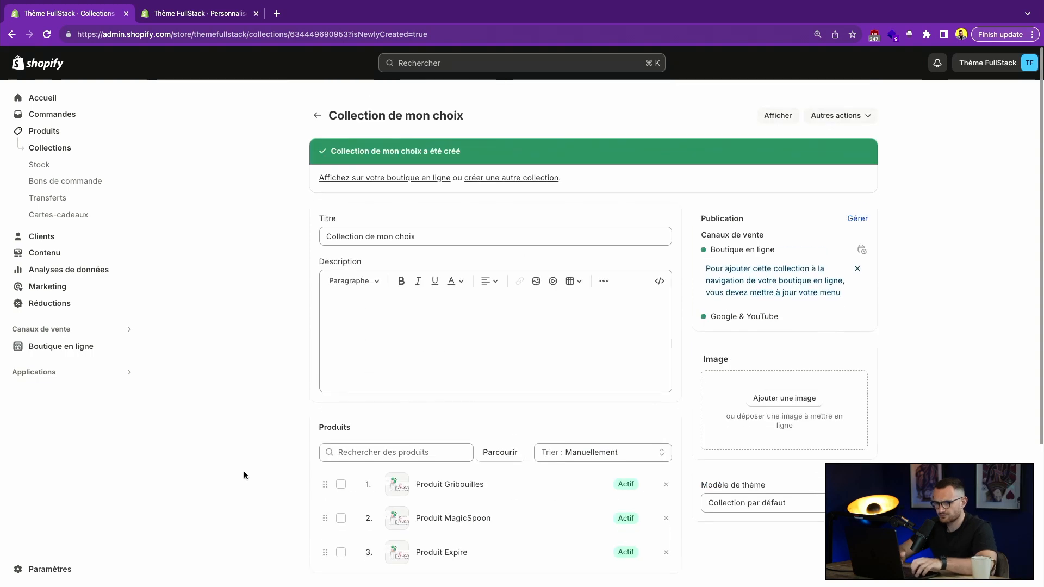
Open the template "Collection par défaut" in the theme editor and set its preview to "Collection de mon choix".
key(ctrl+Tab)
click(608, 63)
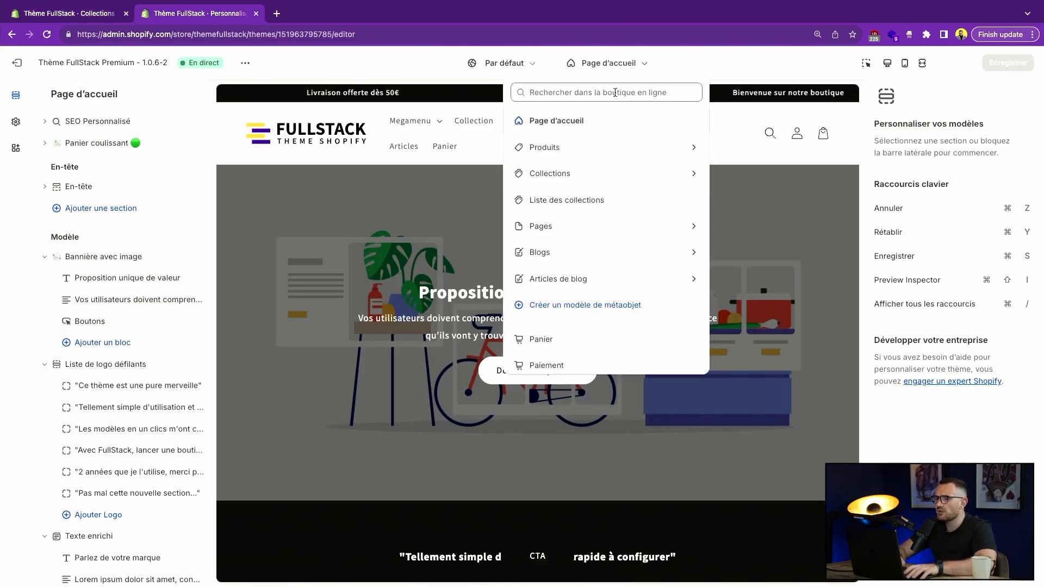
click(611, 175)
click(569, 153)
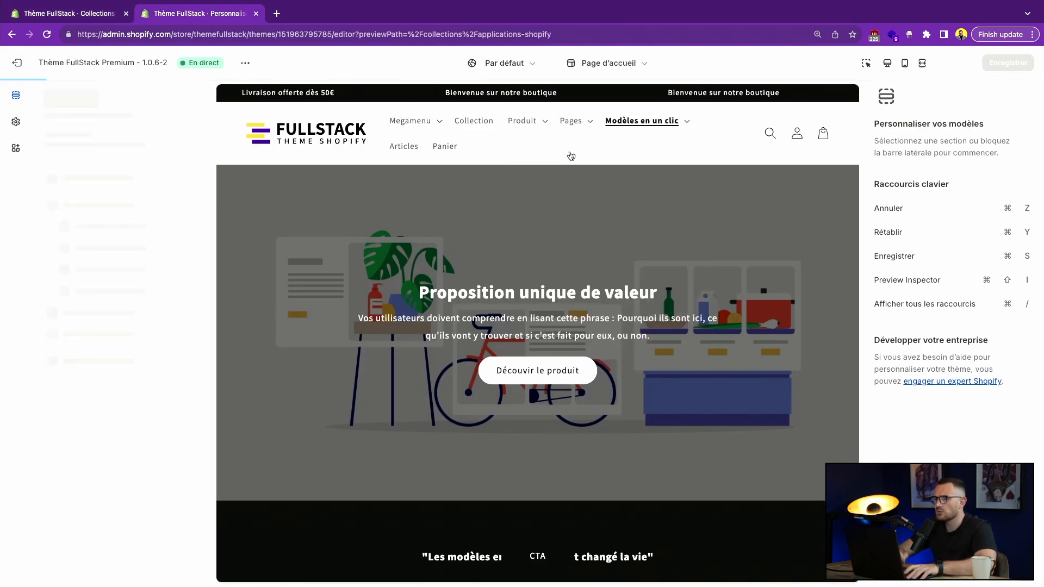
click(186, 120)
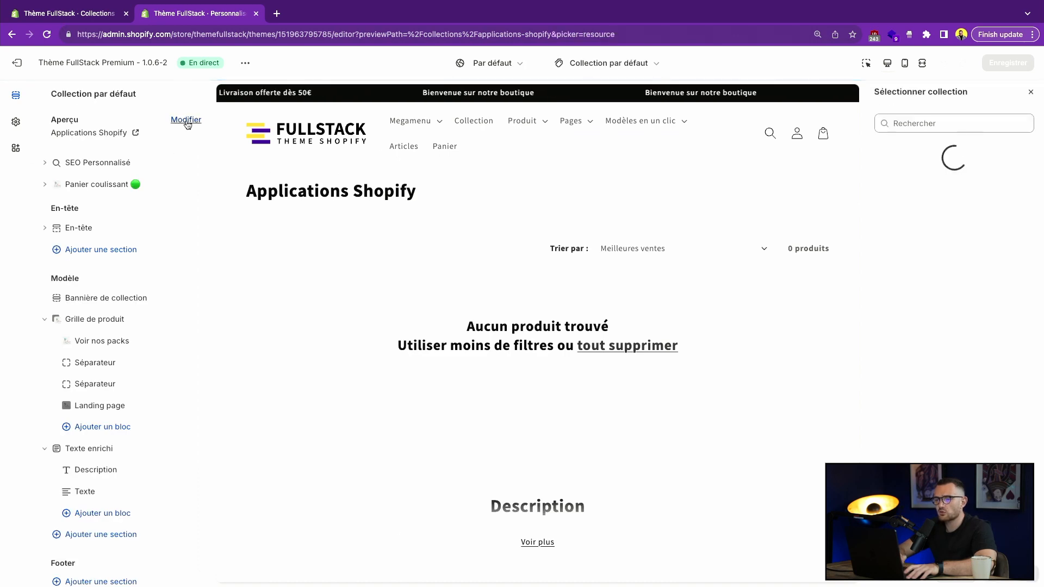
click(961, 185)
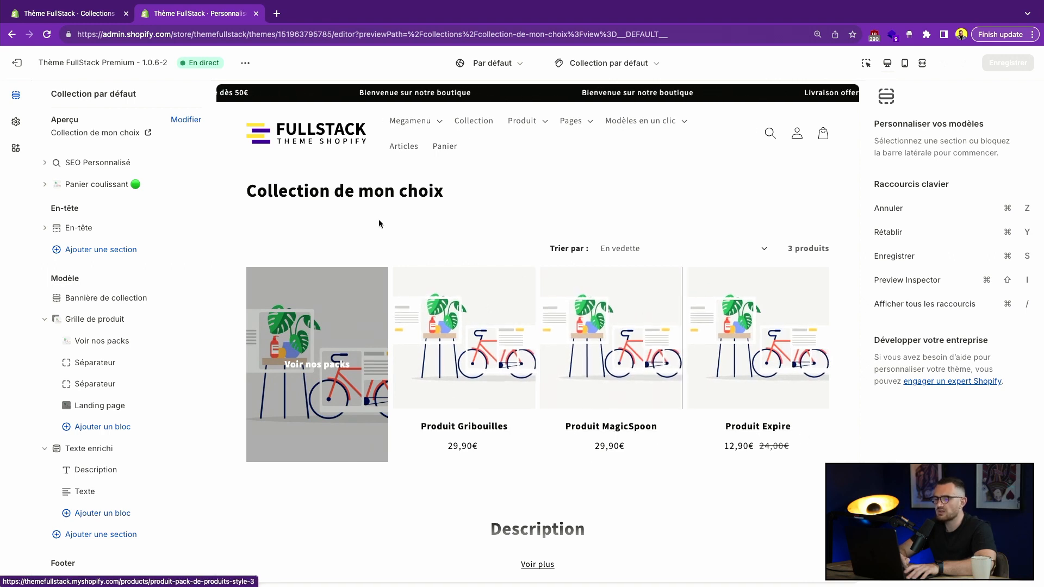
Hide the "Landing page" and "Voir nos packs" blocks of the product grid (Grille de produit).
scroll(130, 337, down, 2)
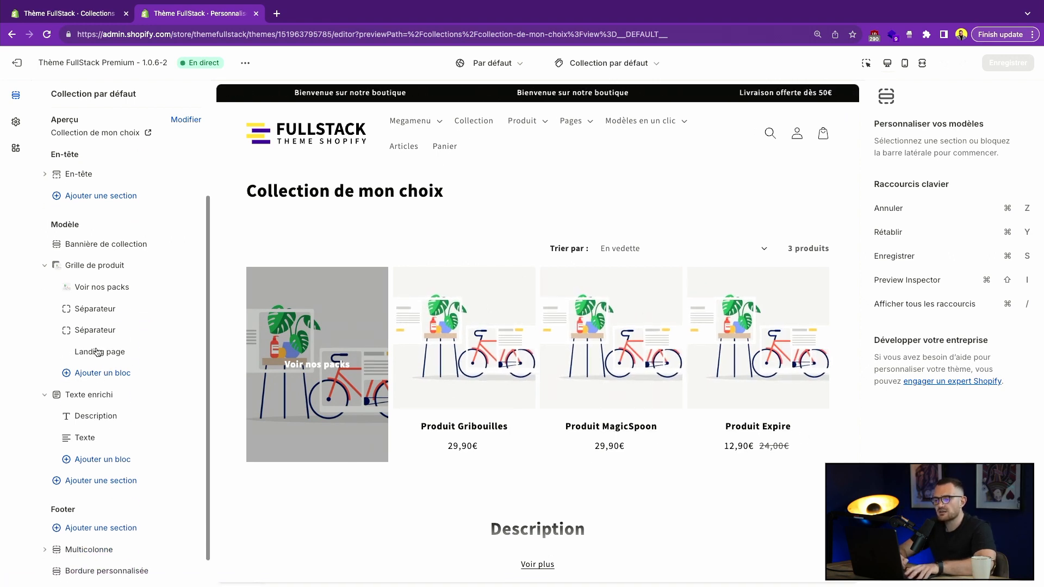
scroll(395, 465, down, 3)
scroll(395, 466, up, 3)
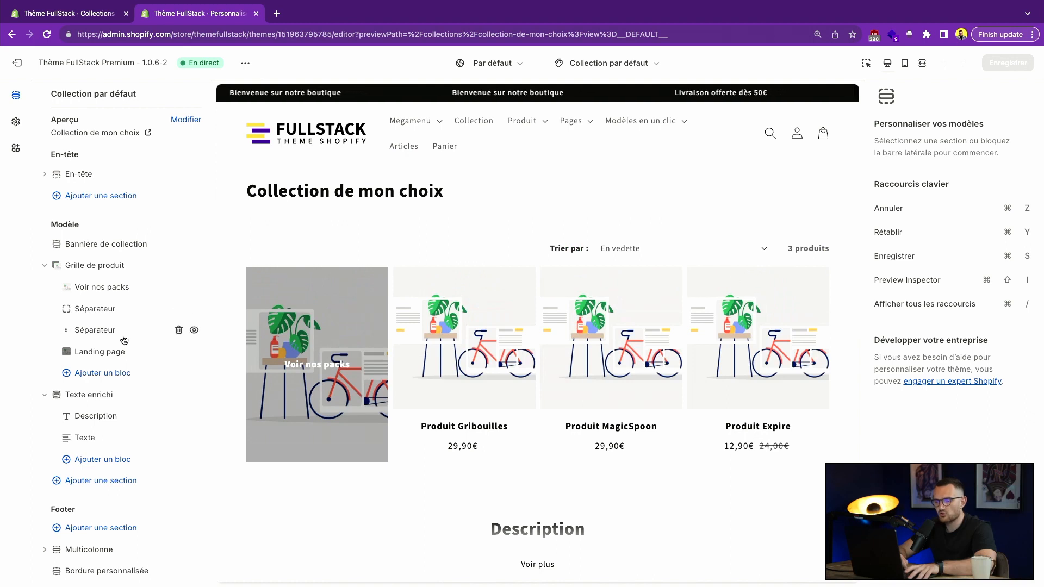
mouse_move(172, 355)
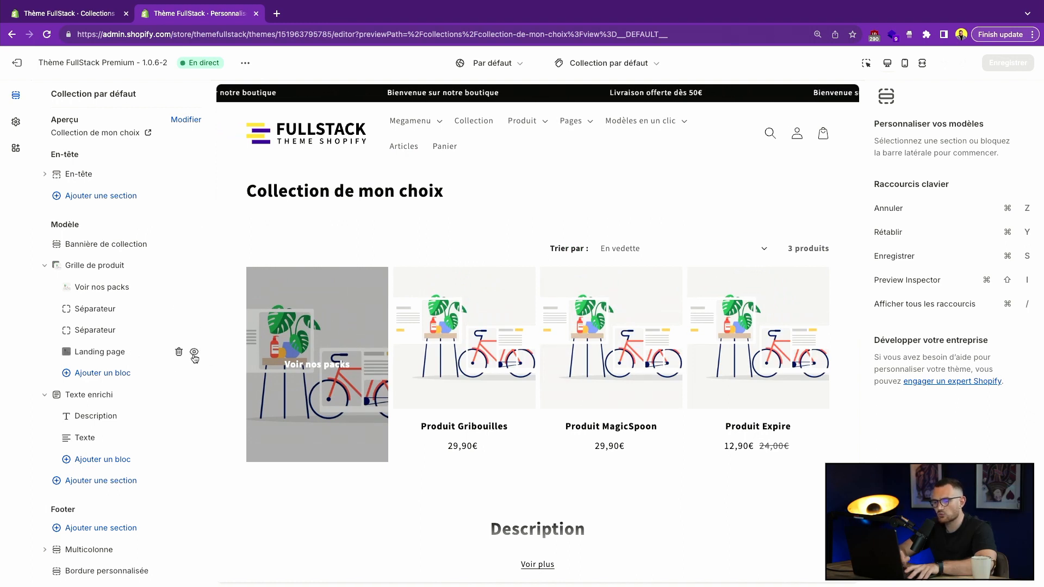
click(194, 353)
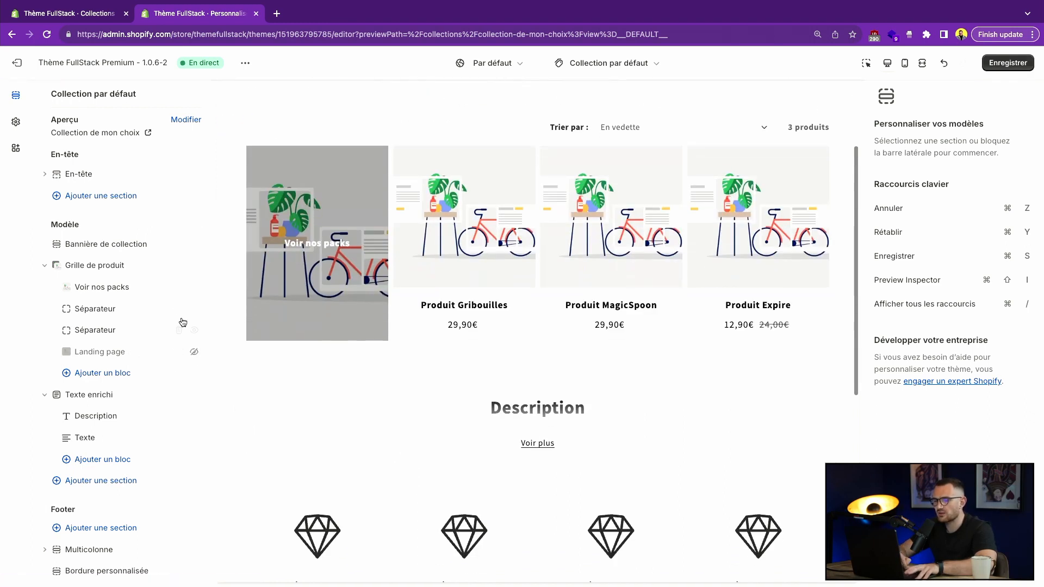
click(195, 287)
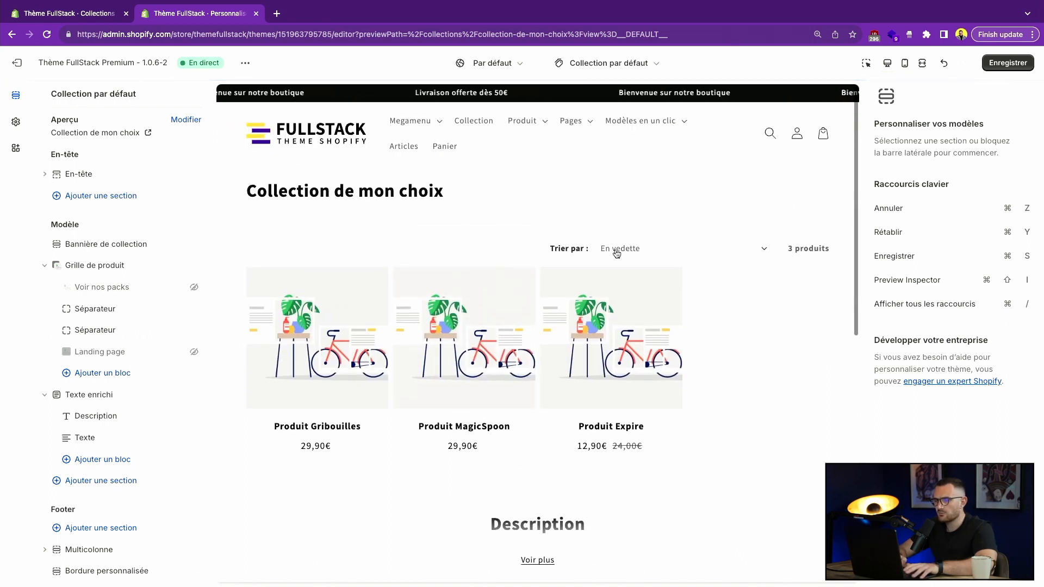
Hide the "Texte enrichi" section below the product grid and check the resulting page preview.
scroll(432, 229, down, 3)
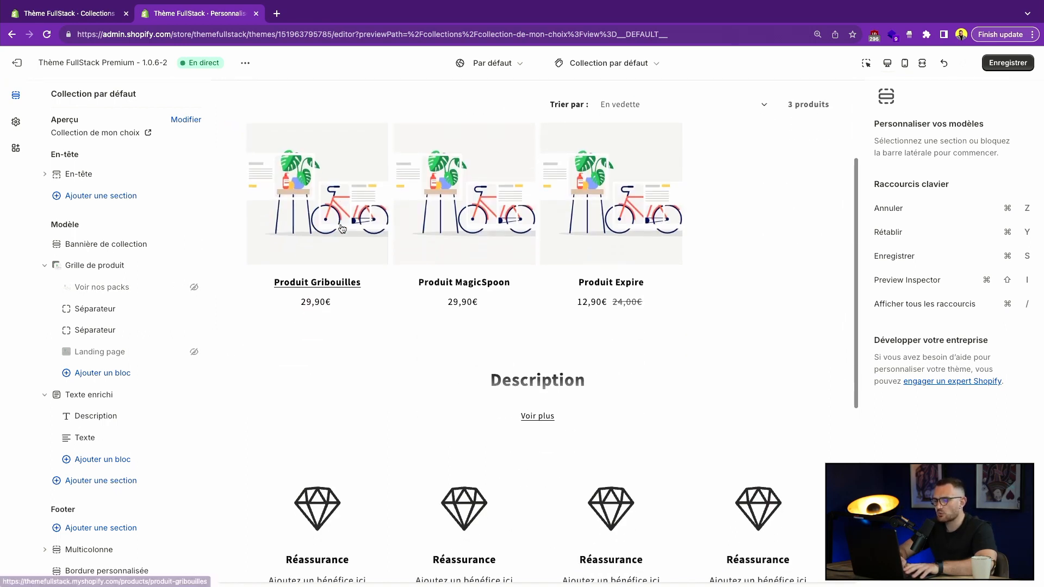
scroll(108, 381, down, 1)
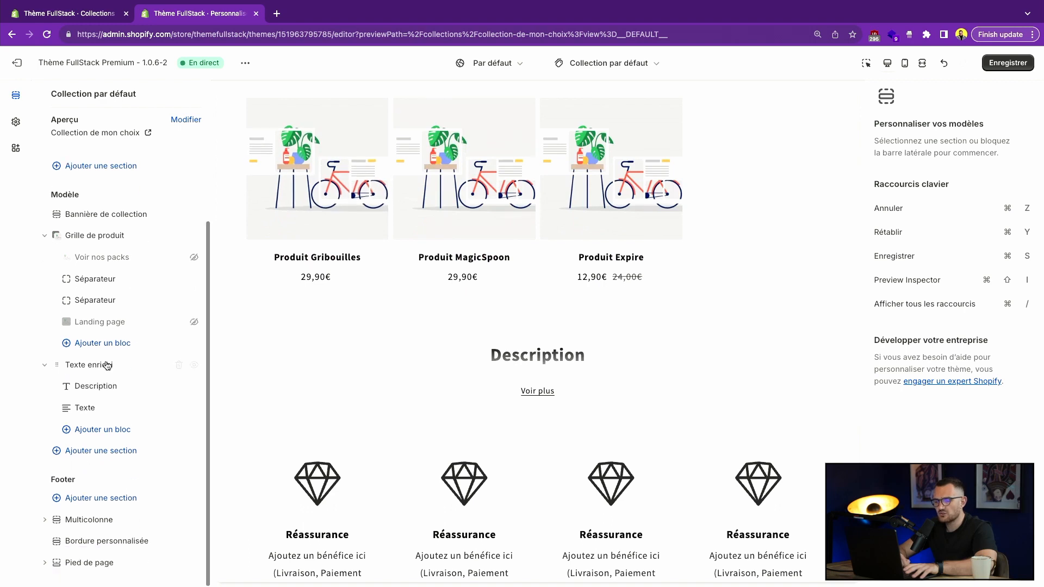
click(196, 368)
scroll(481, 405, down, 3)
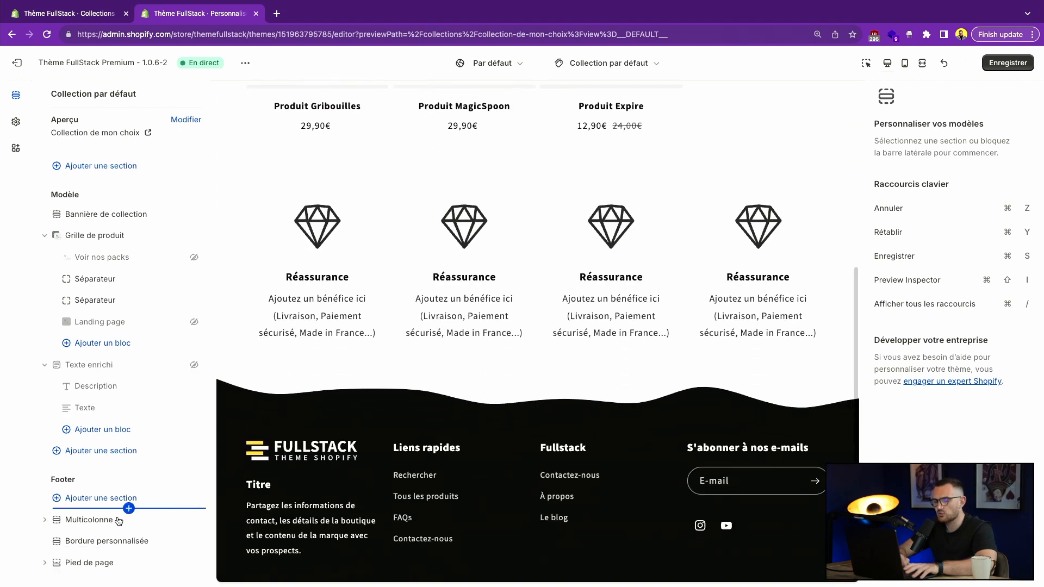
scroll(480, 405, up, 2)
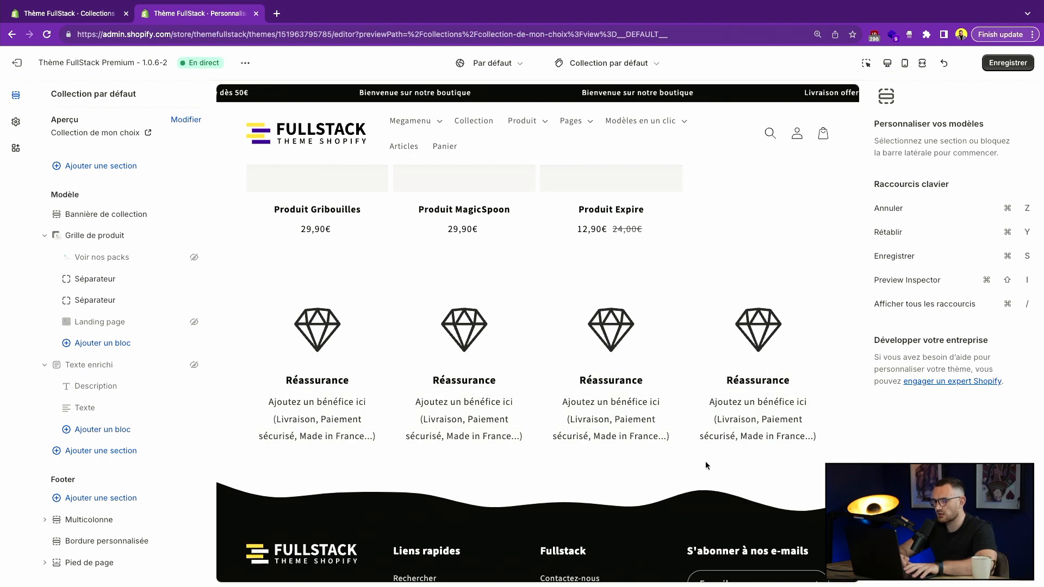
Open leslipfrancais.fr in a new browser tab and view its Nouveautés collection page as an example.
key(super+t)
text(le)
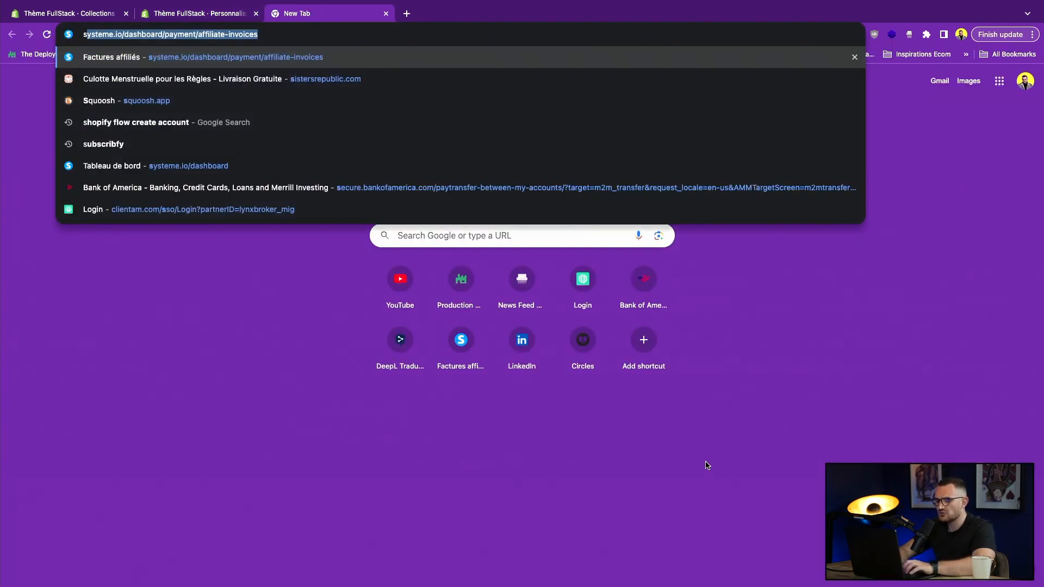
text(s)
key(Return)
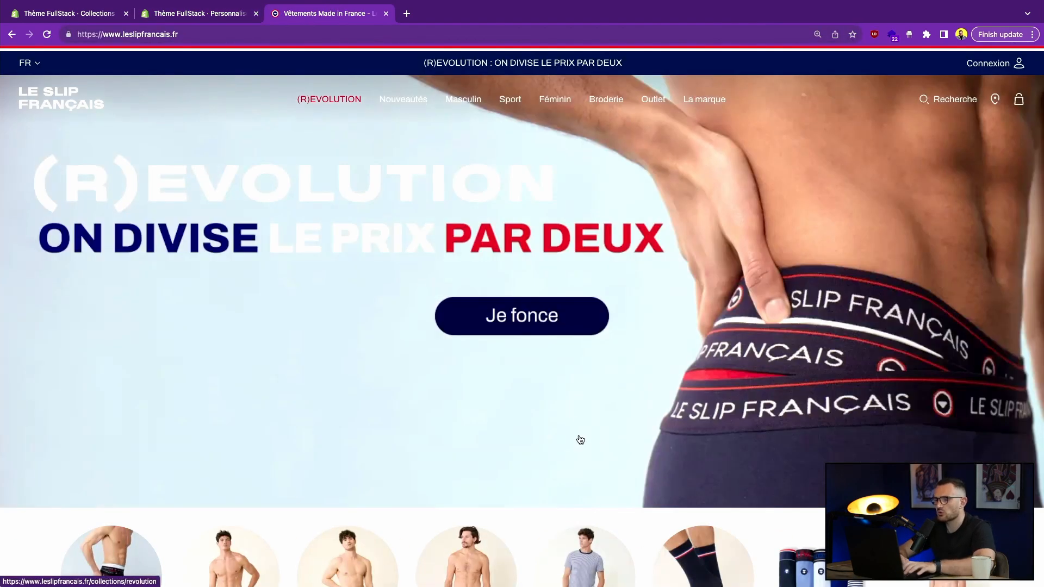
click(399, 100)
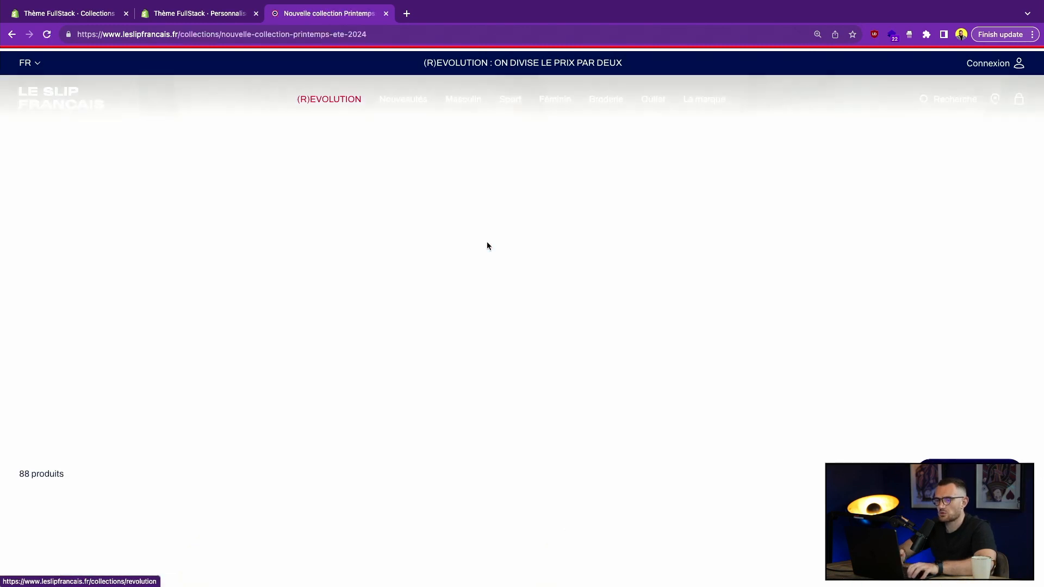
scroll(542, 339, down, 1)
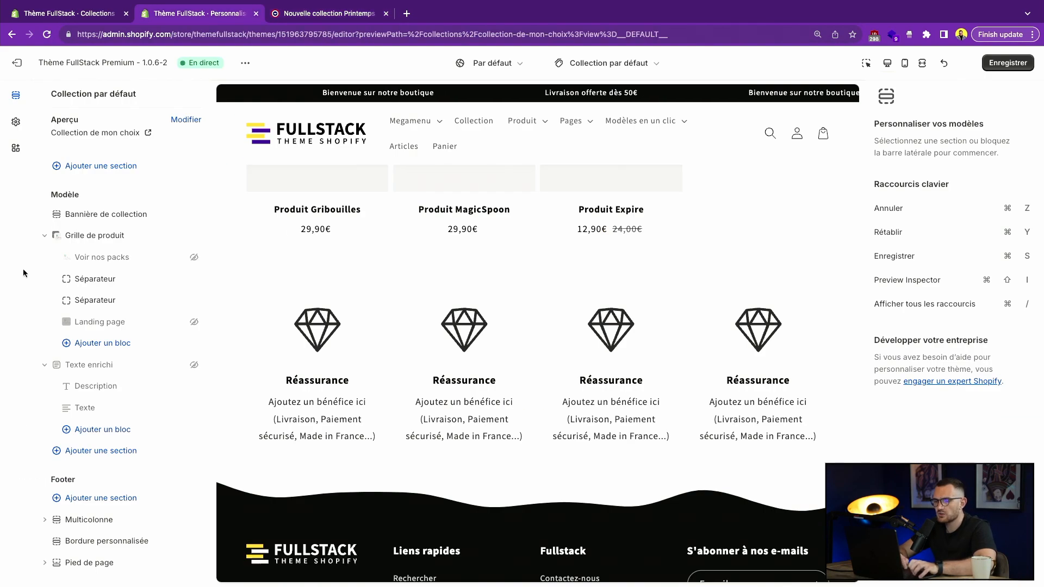
Add a "Bannière avec image" section to the default collection template in the theme editor.
click(119, 452)
text(bann)
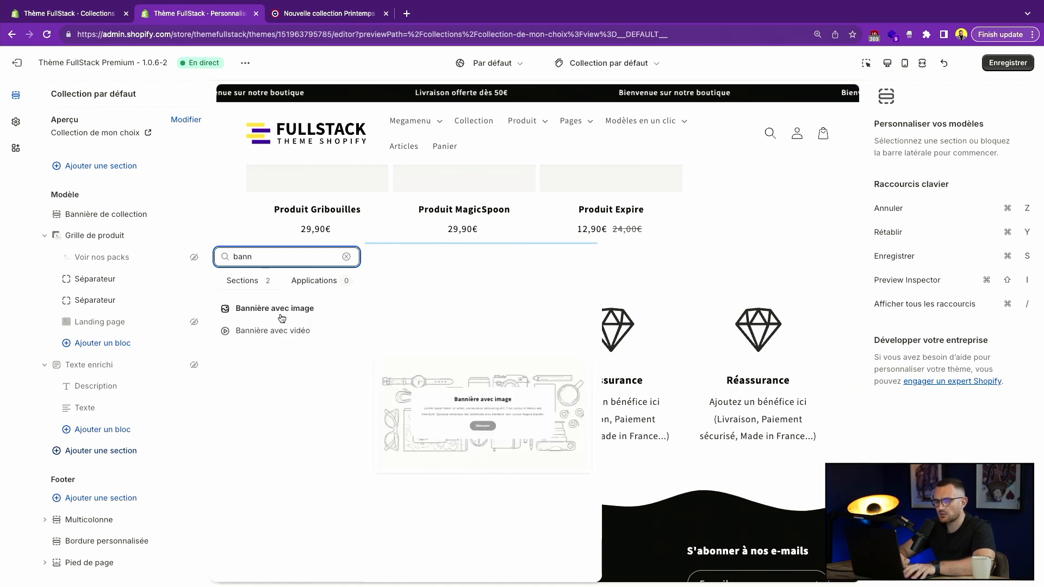
click(282, 315)
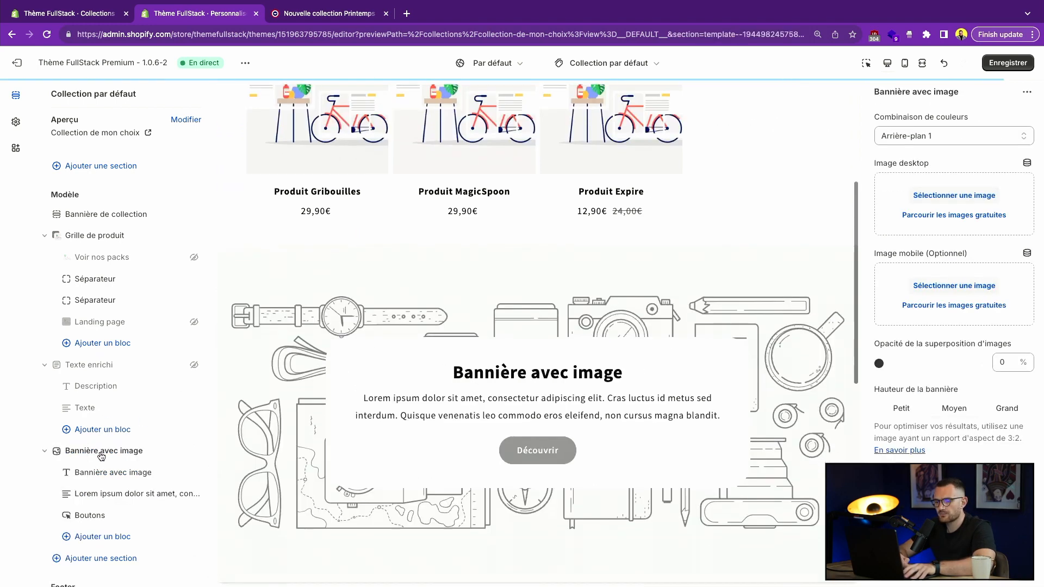
Move the "Bannière avec image" section above the "Grille de produit" section and check the page preview.
drag(60, 454, 61, 321)
scroll(478, 362, up, 5)
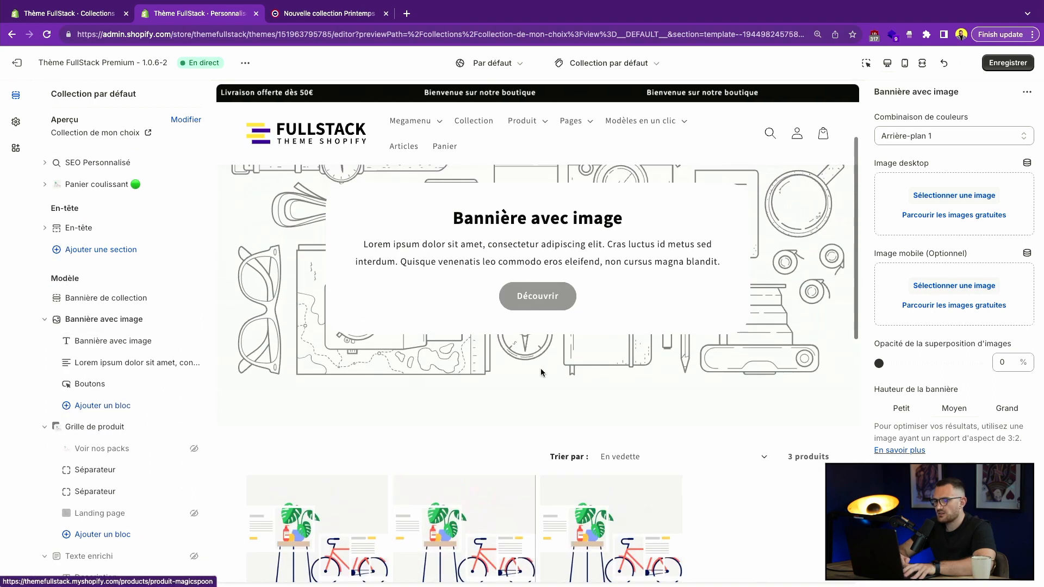
scroll(511, 354, down, 7)
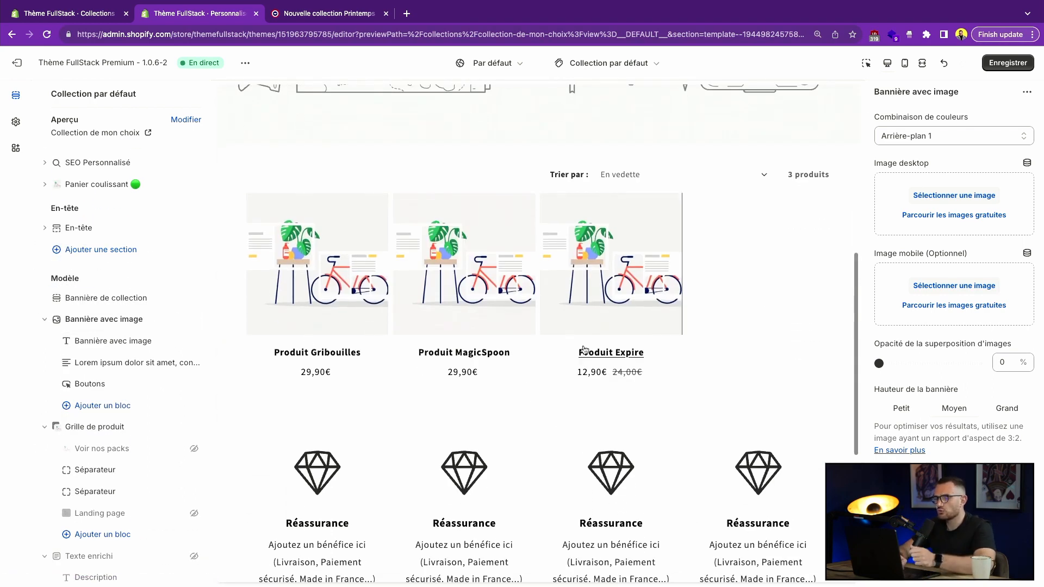
scroll(549, 406, down, 4)
Examine how the leslipfrancais.fr collection page mixes promotional image tiles among its products, and return to the theme editor.
key(ctrl+Tab)
scroll(546, 406, down, 15)
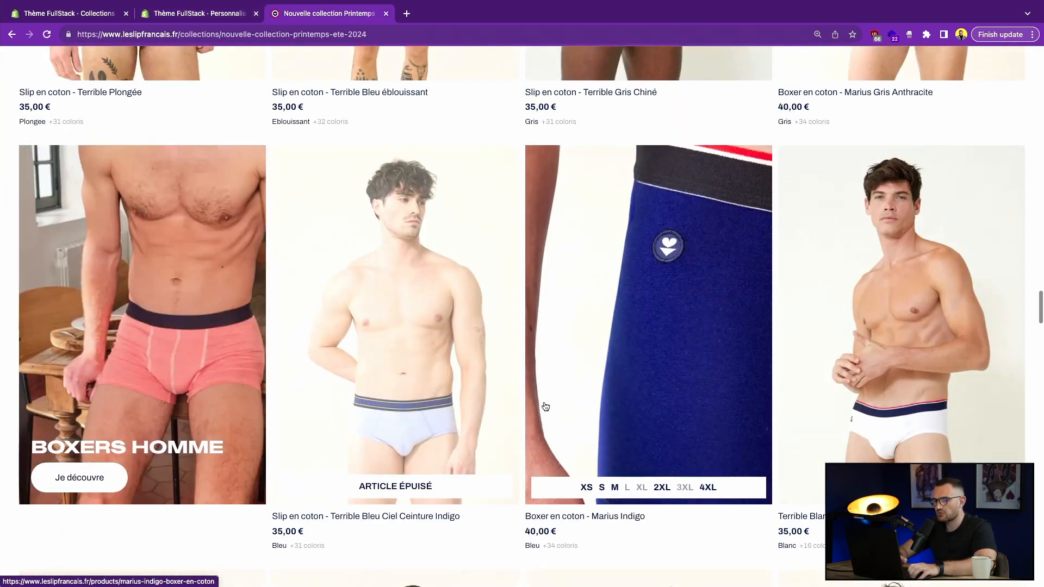
scroll(545, 407, up, 15)
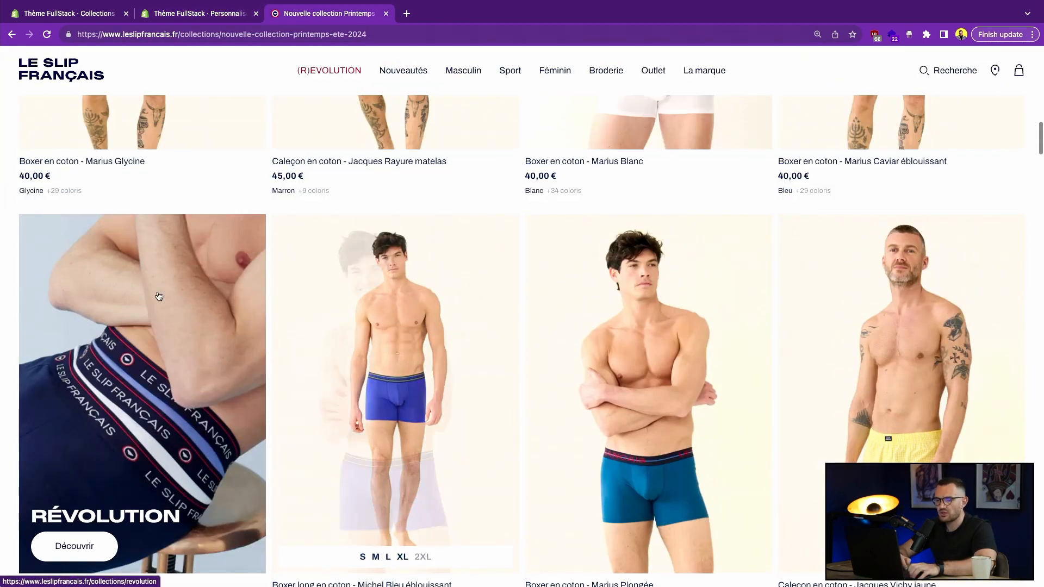
scroll(156, 296, down, 2)
scroll(86, 253, down, 8)
key(ctrl+shift+Tab)
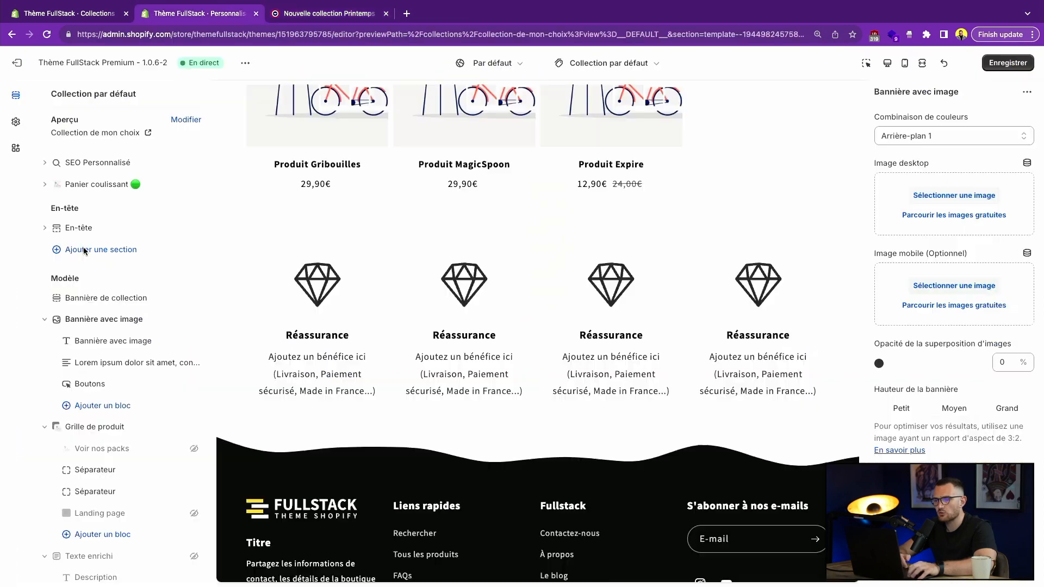
key(ctrl+shift+Tab)
key(ctrl+Tab)
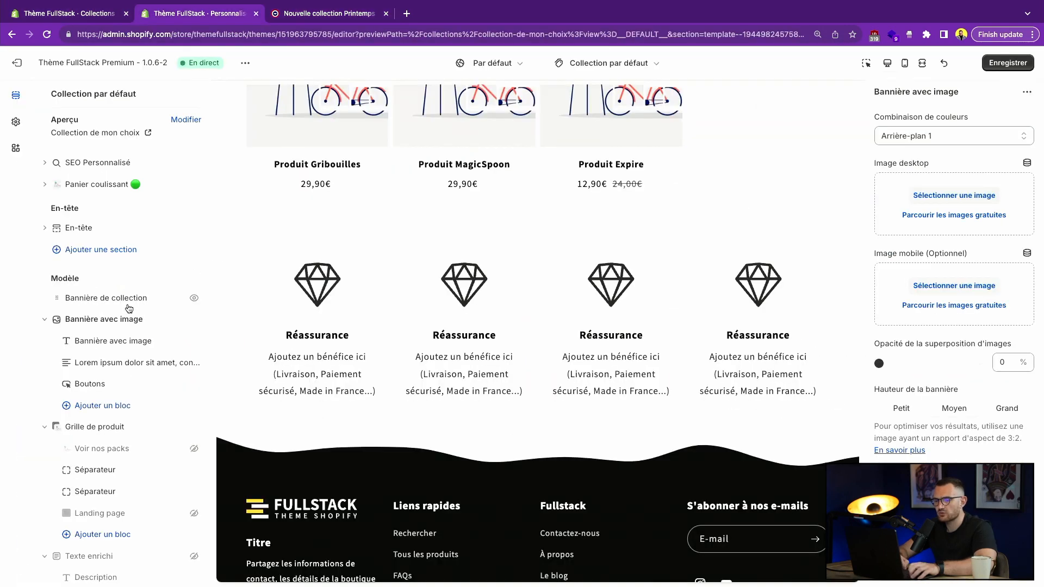
Show the "Voir nos packs" block of the product grid again and check the page preview.
click(195, 449)
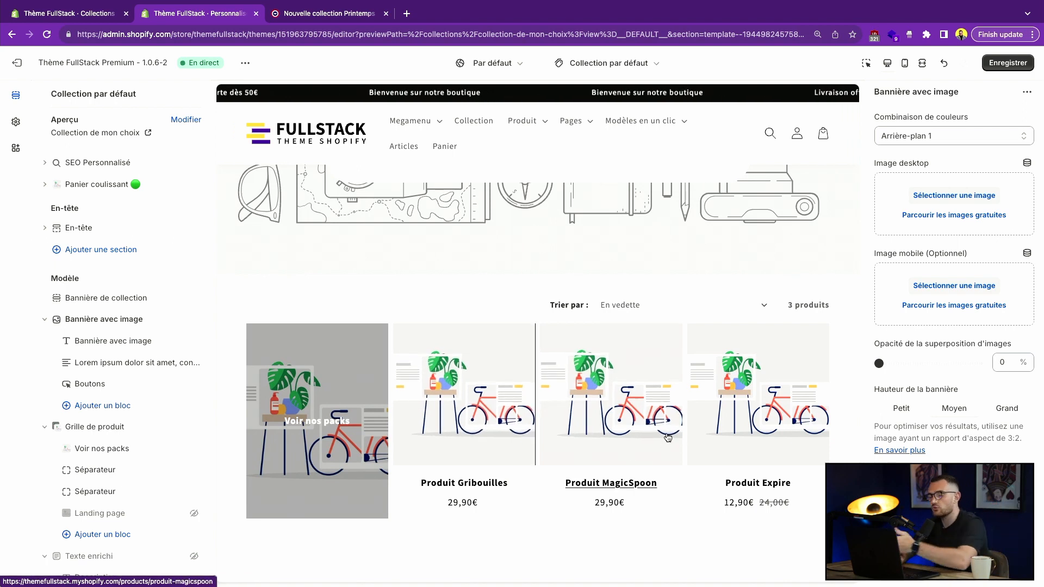
scroll(478, 340, down, 1)
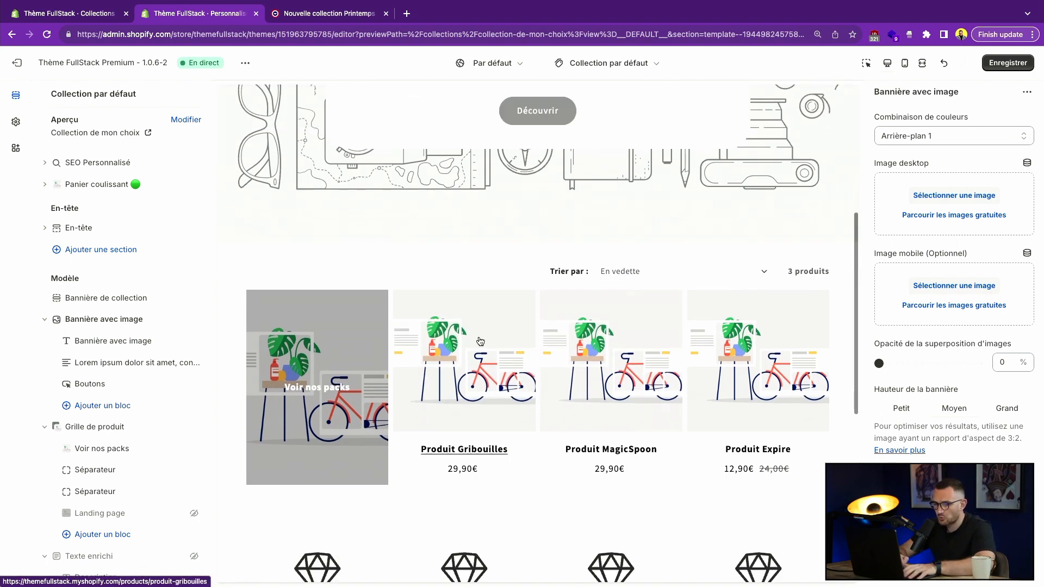
scroll(478, 336, up, 6)
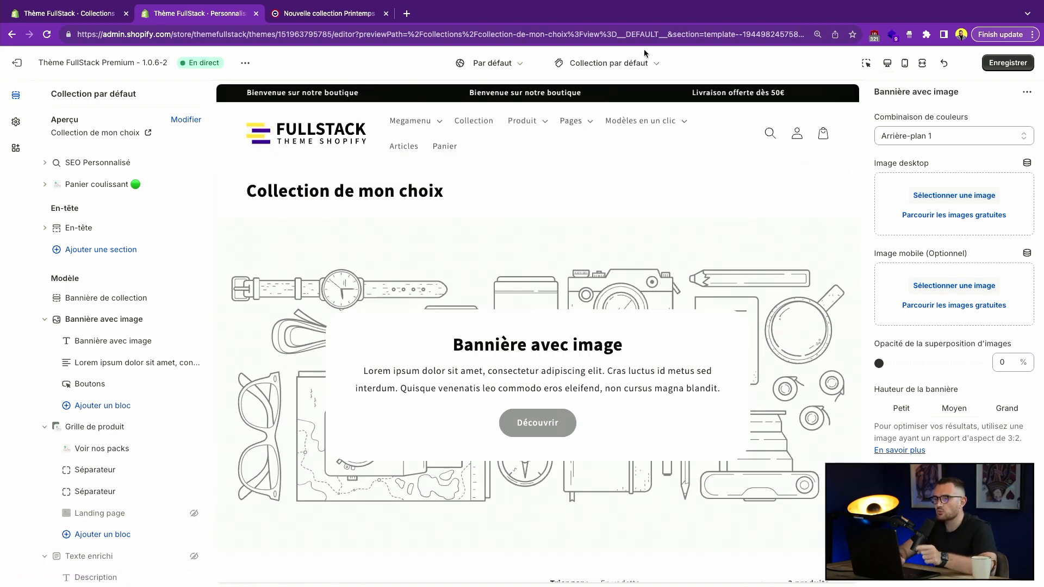
Review the collection templates available in the theme editor and the theme template options on the collection's admin page.
click(625, 63)
click(599, 175)
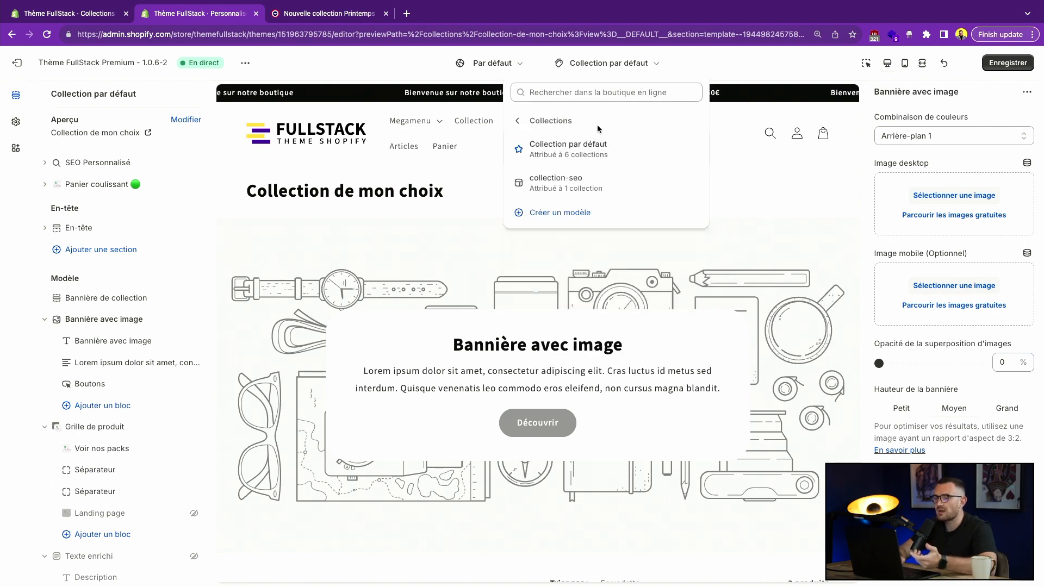
key(ctrl+shift+Tab)
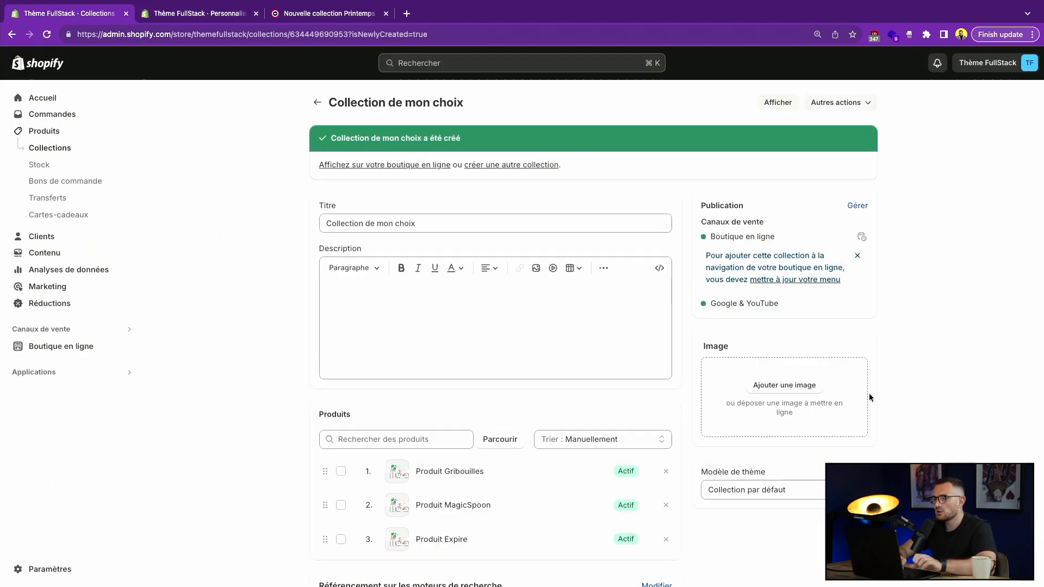
click(783, 490)
click(772, 496)
key(ctrl+Tab)
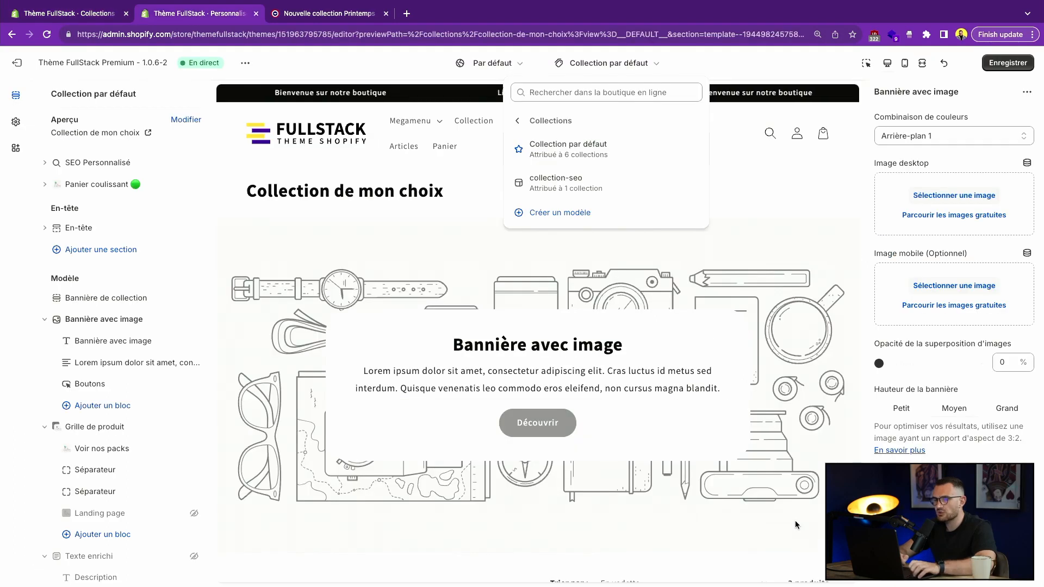
click(475, 173)
click(584, 67)
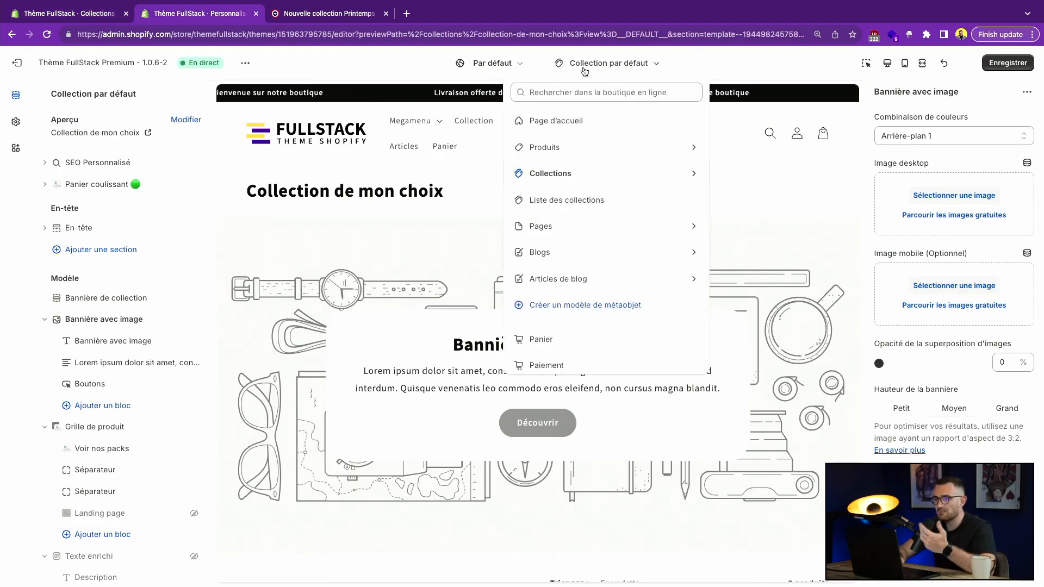
click(601, 173)
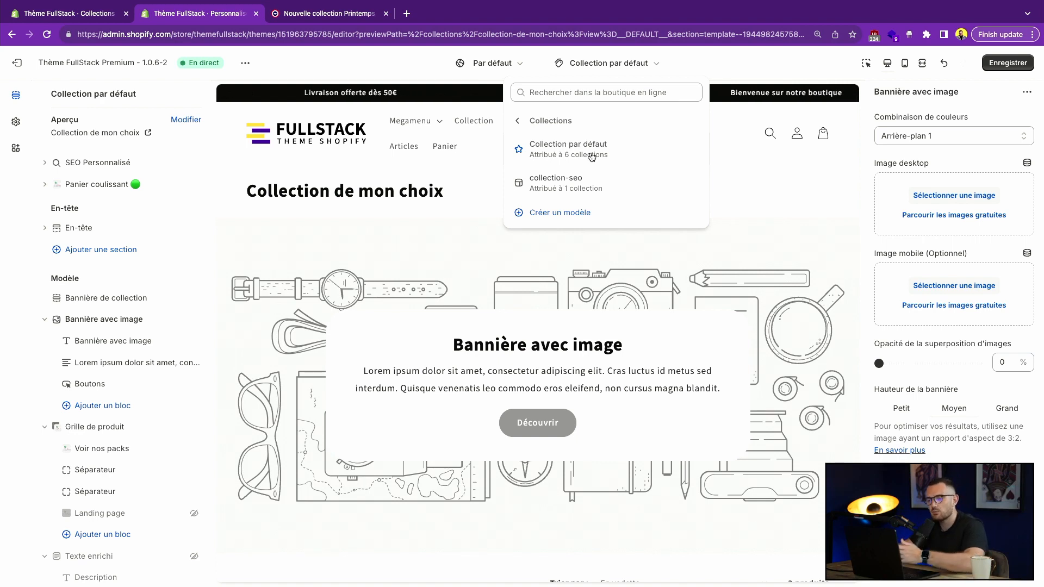
Reload the theme editor and discard the unsaved changes to the default collection template.
click(456, 213)
key(super+r)
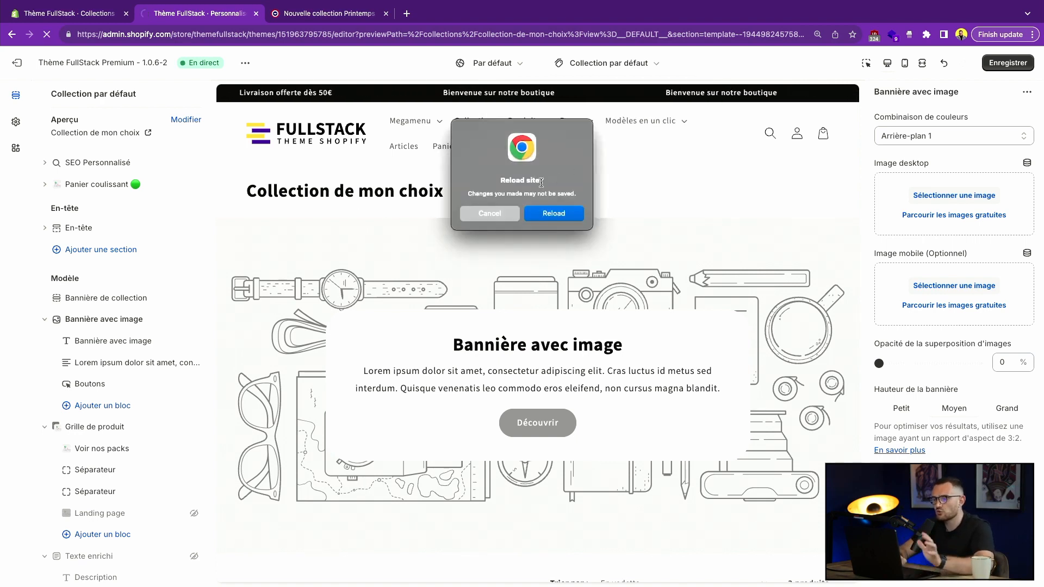
click(549, 211)
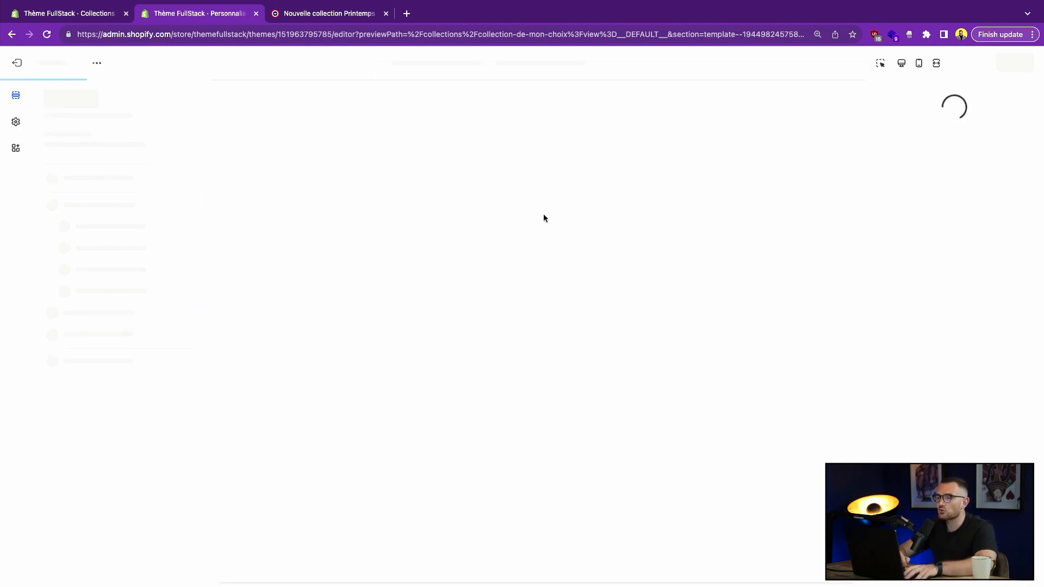
View the list of collection templates and the collections selectable for the preview, keeping "Collection de mon choix" as the previewed collection.
click(593, 64)
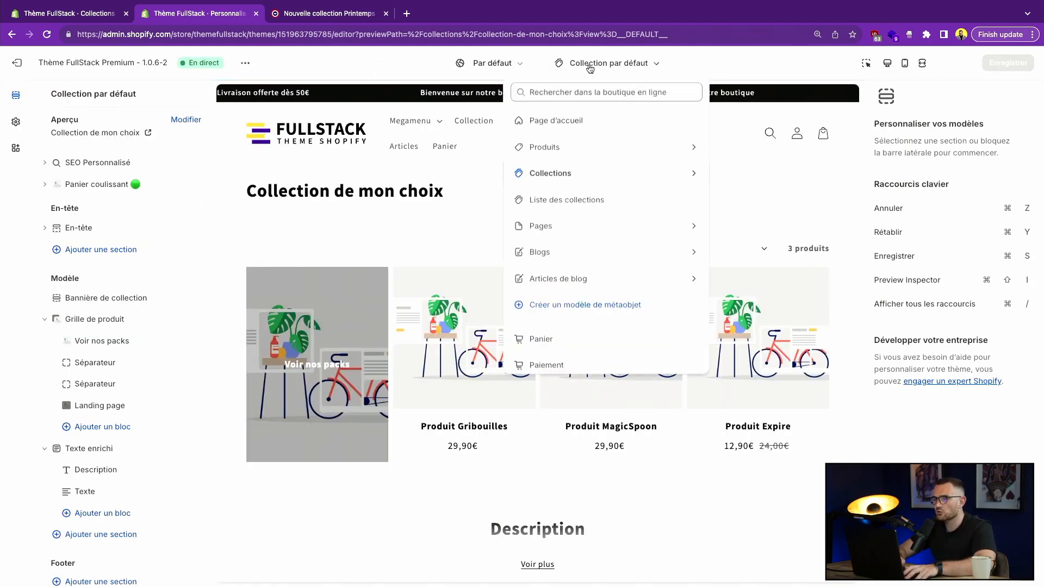
click(583, 174)
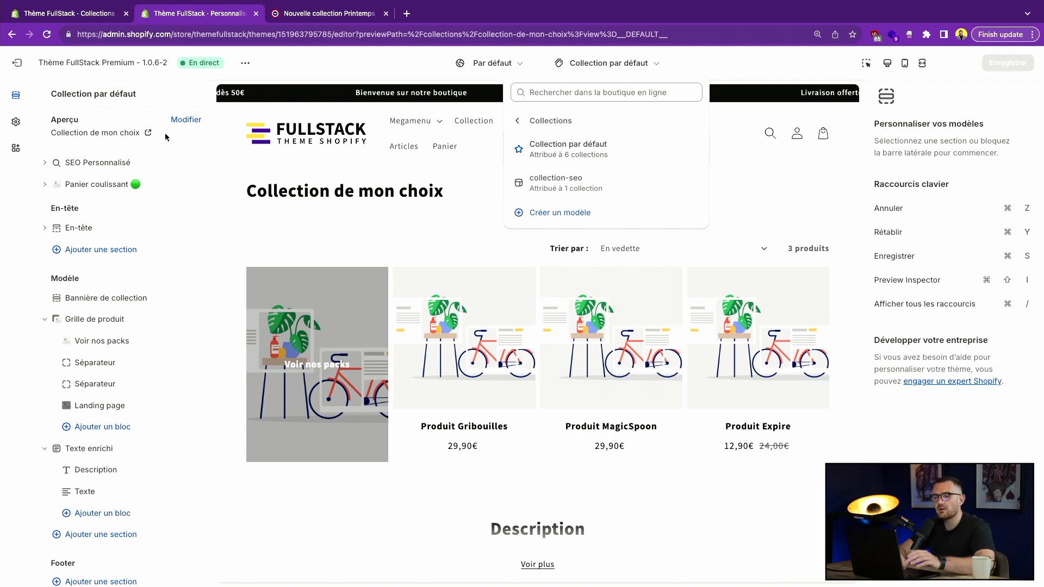
click(185, 120)
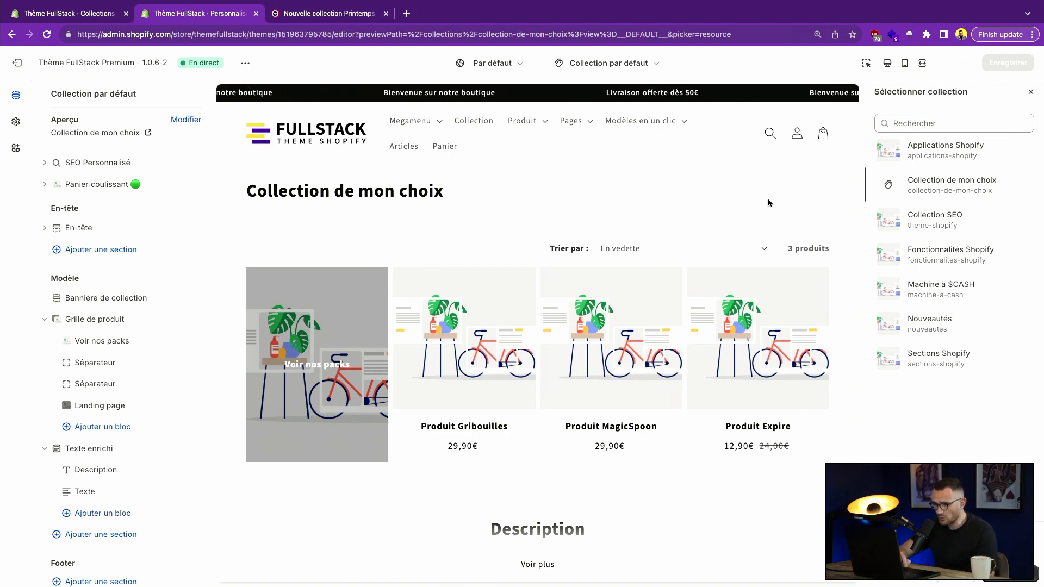
click(1031, 91)
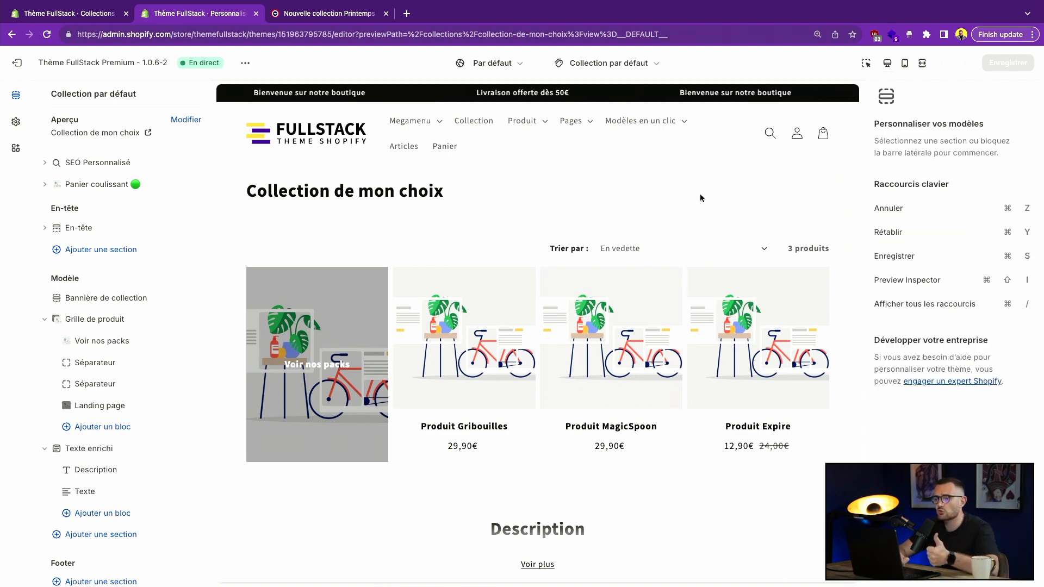
Look at the "Collection de mon choix" admin page in its browser tab and return to the theme editor.
click(107, 16)
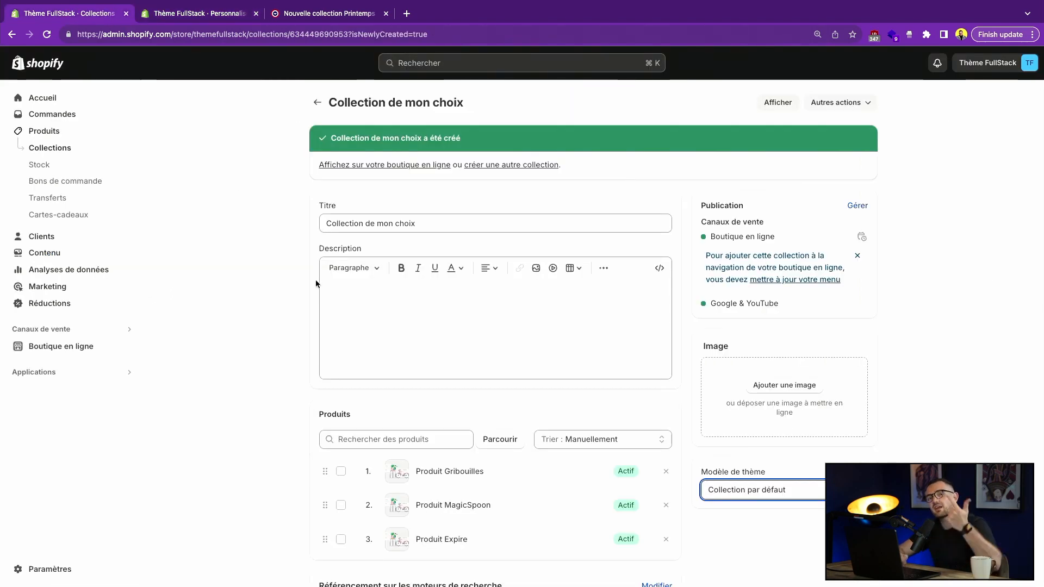
click(256, 263)
click(186, 16)
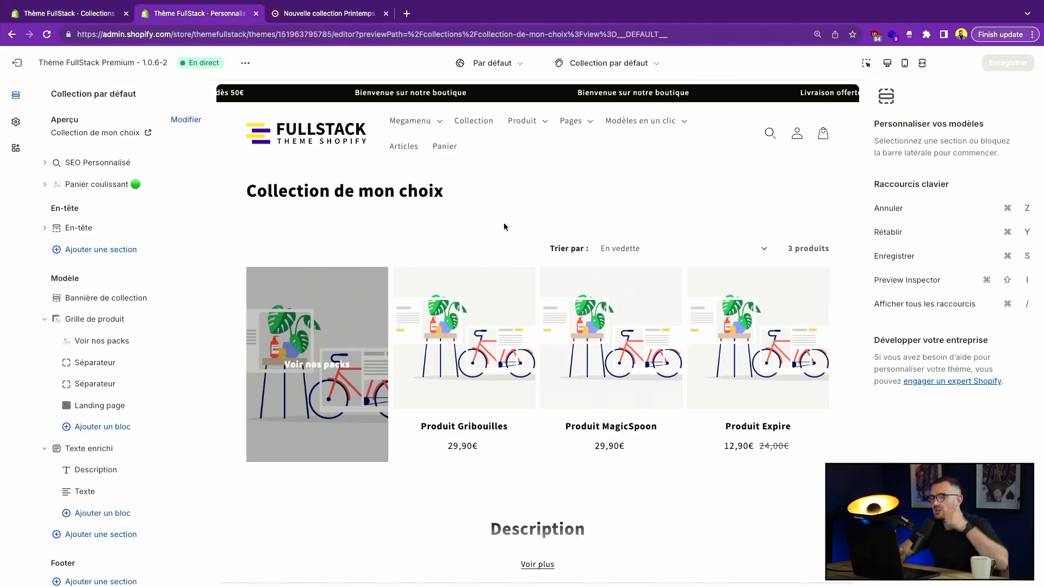
Open the settings of the "Grille de produit" section and look through its options.
click(102, 320)
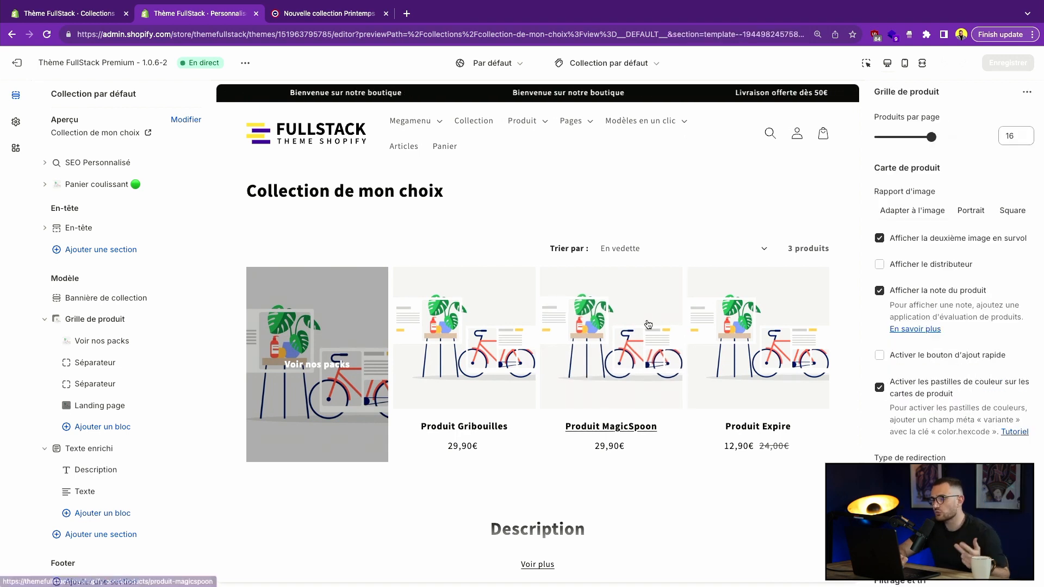
scroll(965, 330, down, 5)
scroll(966, 330, up, 5)
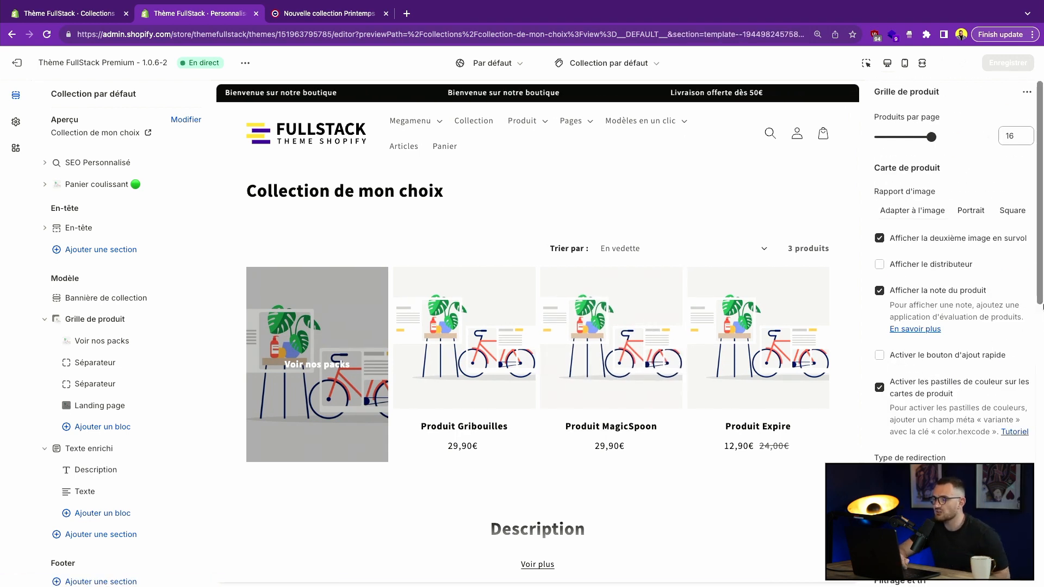